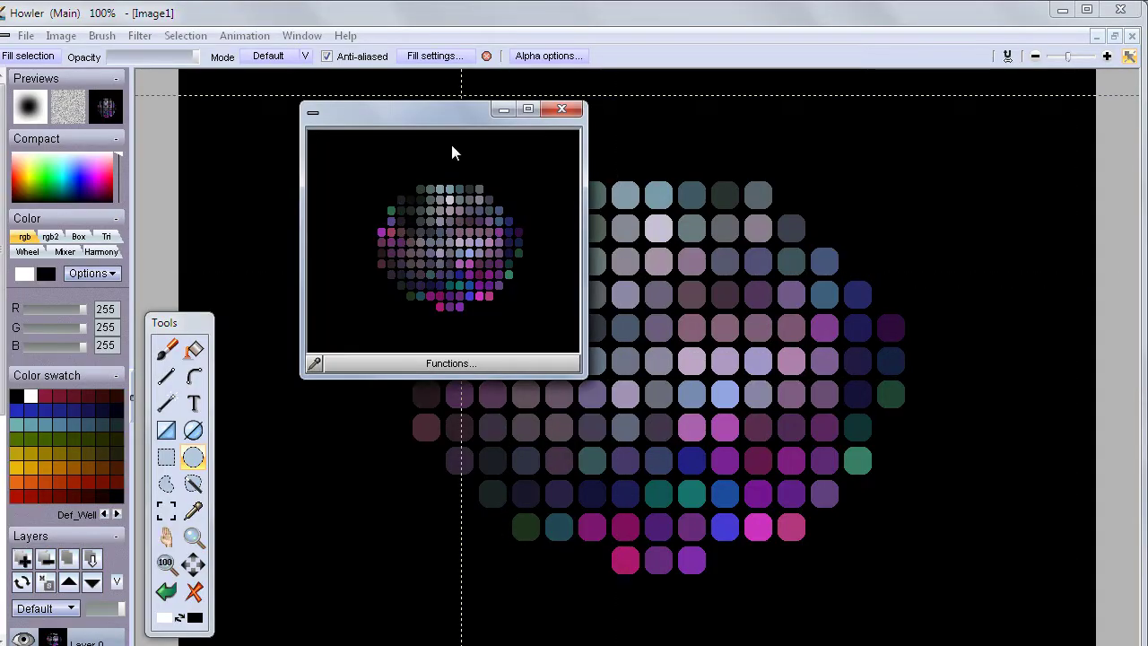
- Move the small stored-image preview window down to the bottom-right corner of the screen
drag(404, 113, 1144, 645)
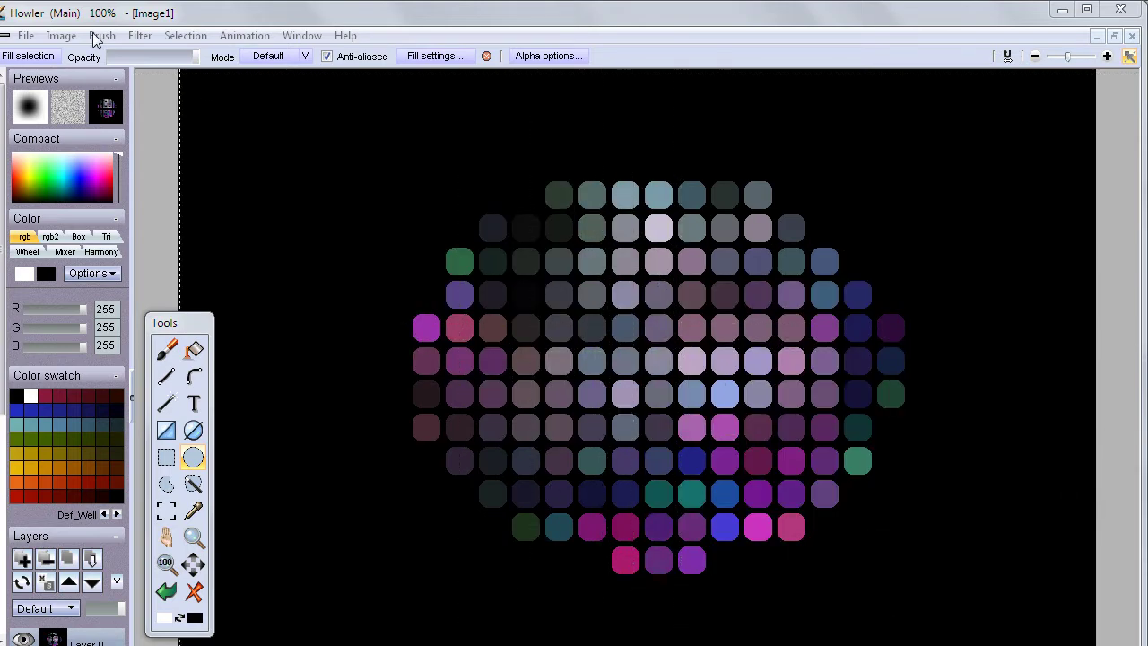
- Open the Color matrix dialog via Filter > Photographic > Adjust > Adjust all
click(138, 36)
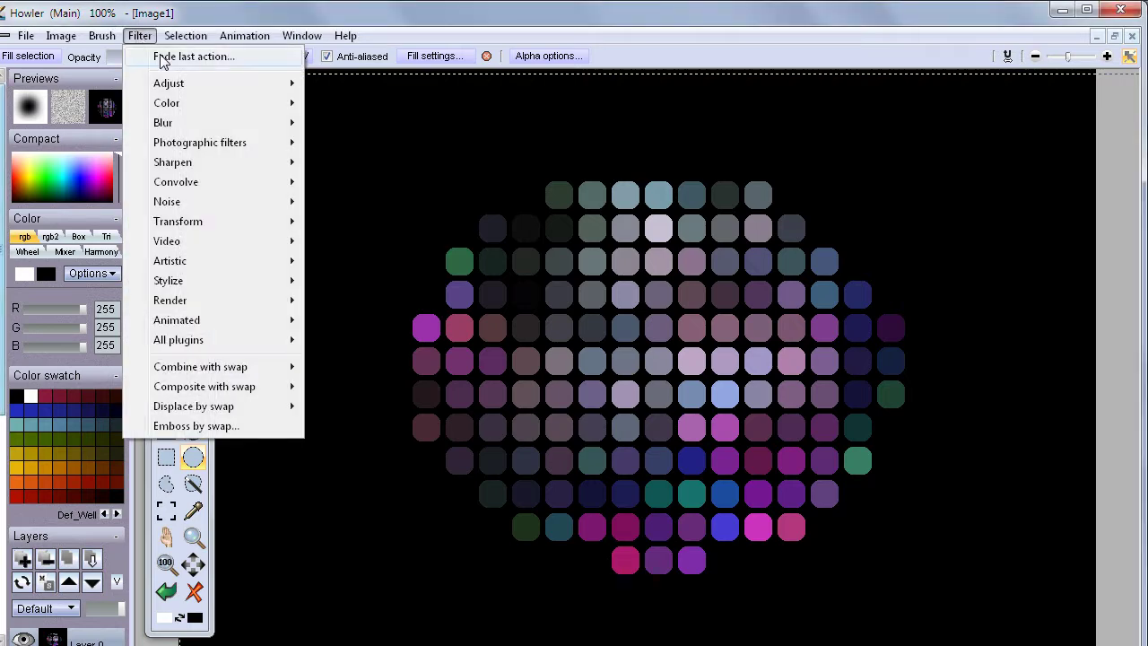
mouse_move(205, 145)
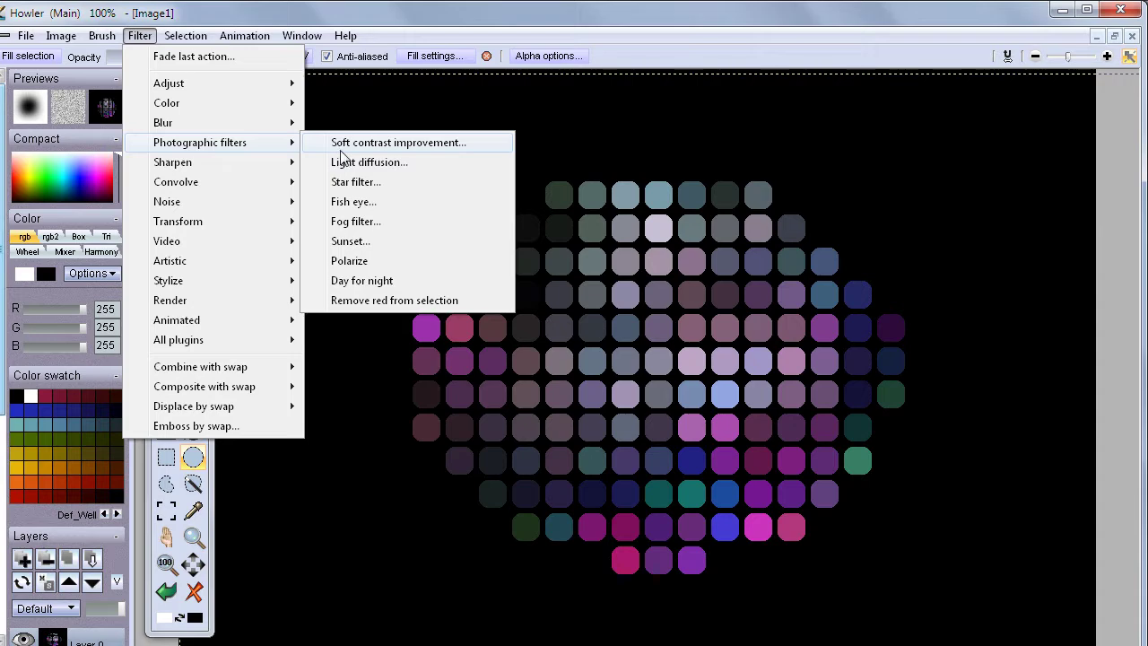
mouse_move(211, 83)
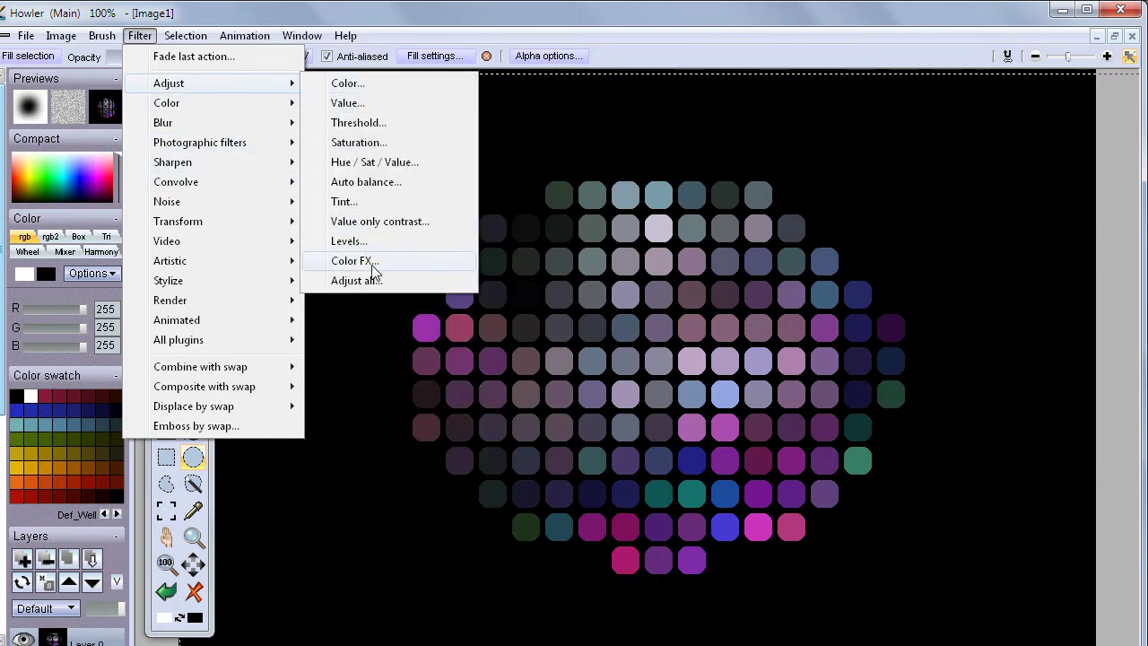
click(368, 281)
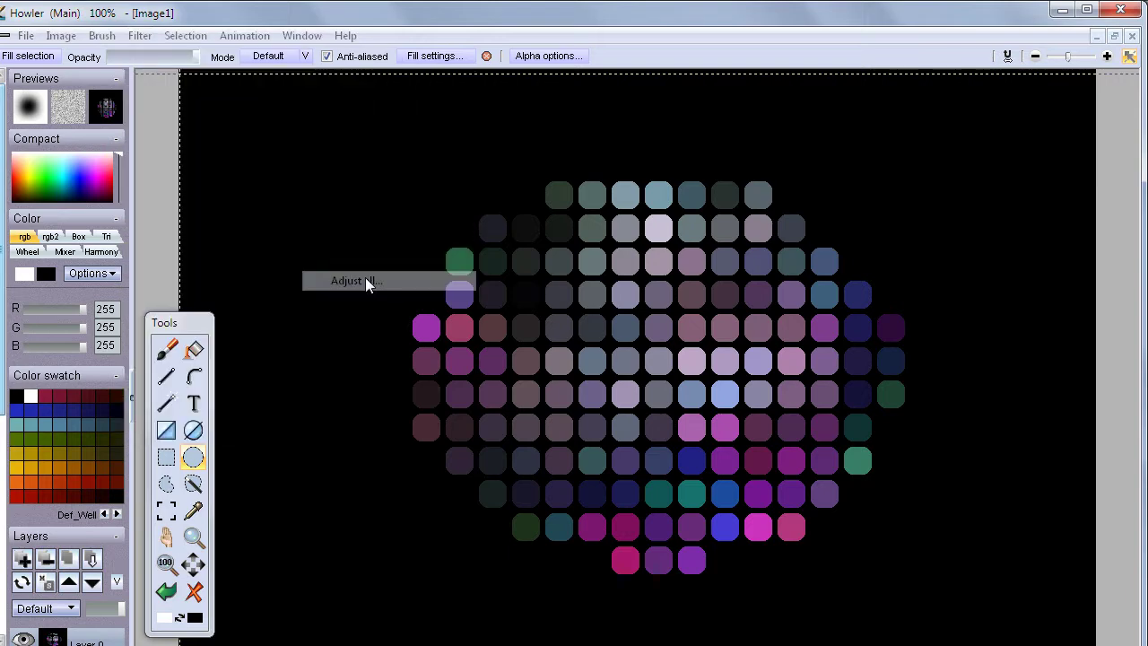
- Move the Color matrix dialog off the tiles, test the Red slider, then reset all adjustments
drag(530, 132, 251, 135)
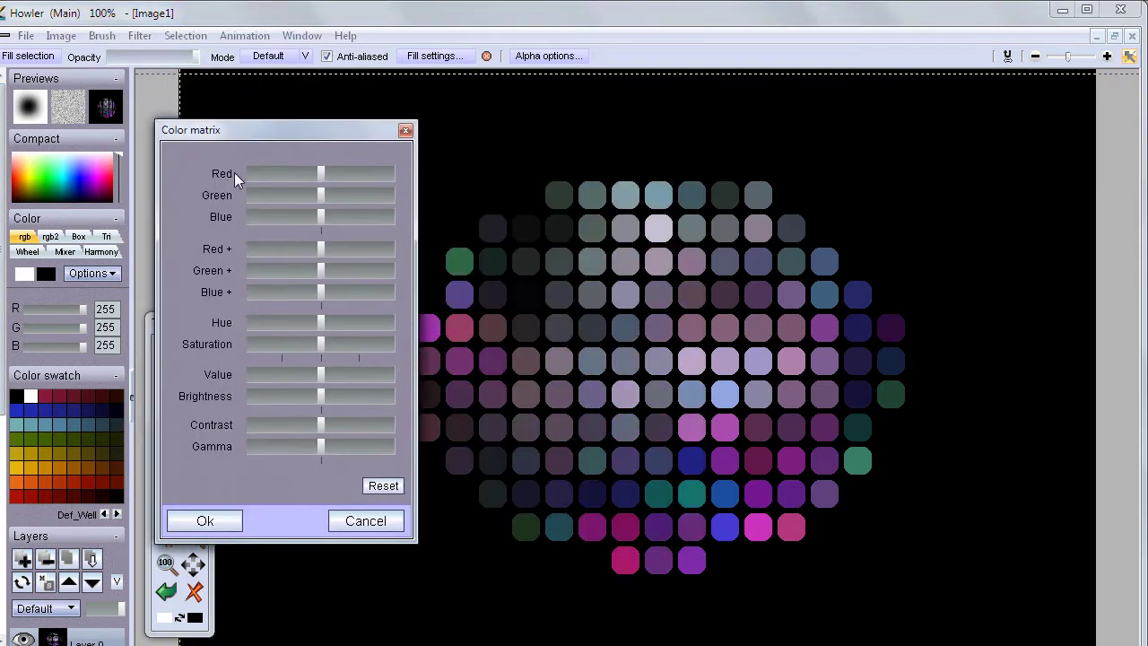
drag(322, 173, 311, 251)
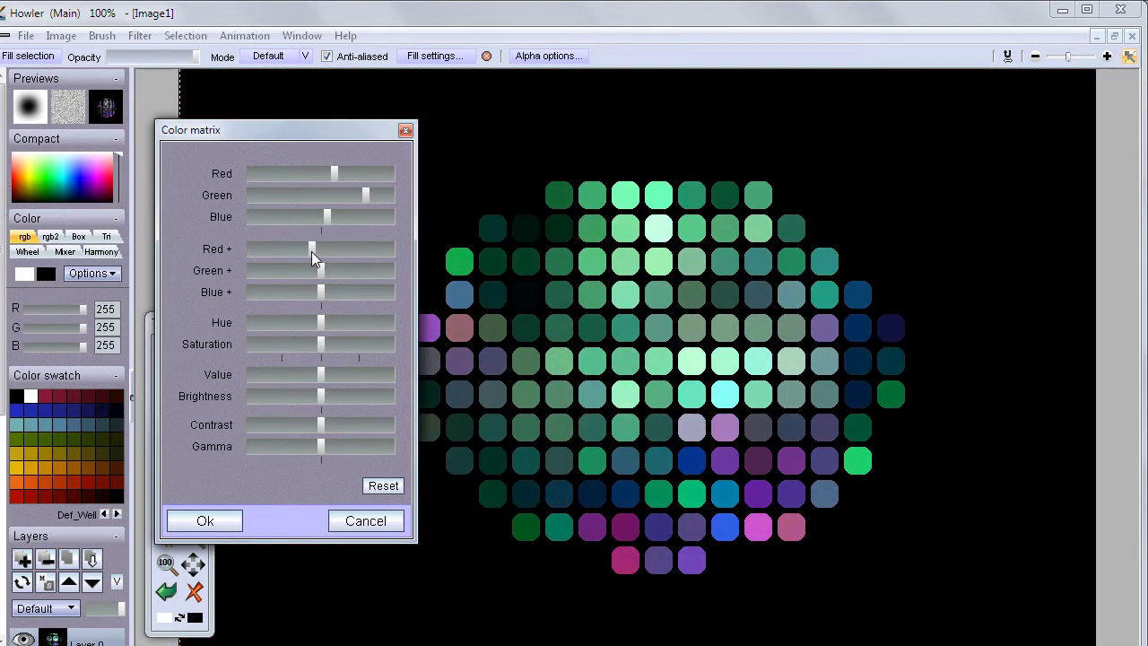
click(382, 486)
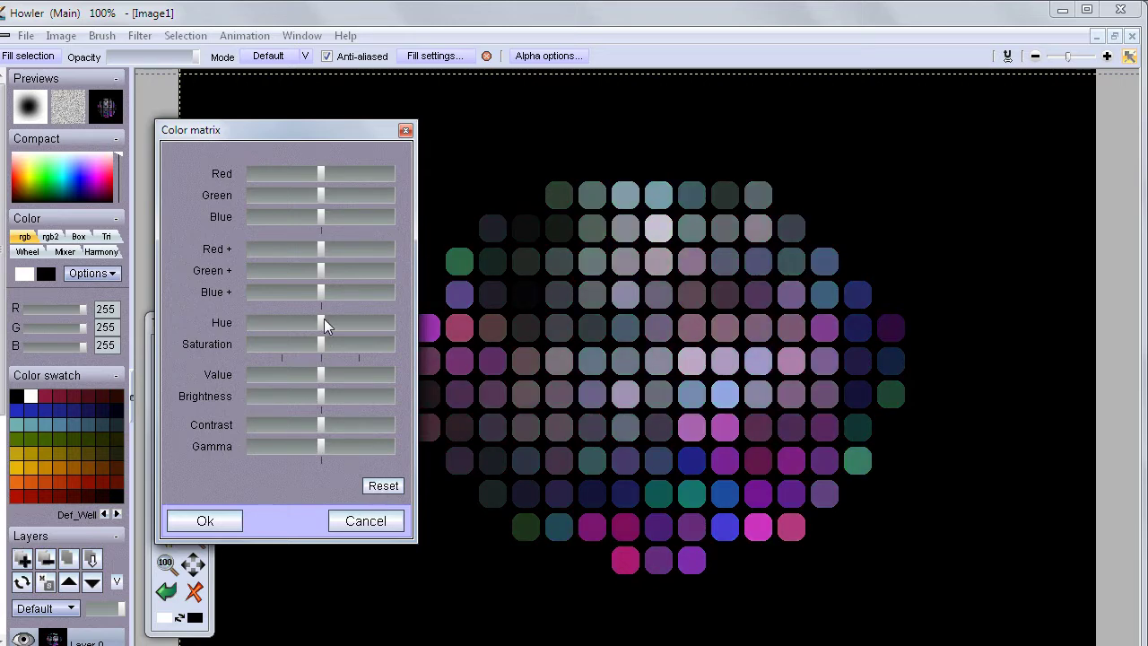
- Raise Hue, Green, Red and Value so the tiles preview in pale greens and yellows
drag(324, 318, 358, 329)
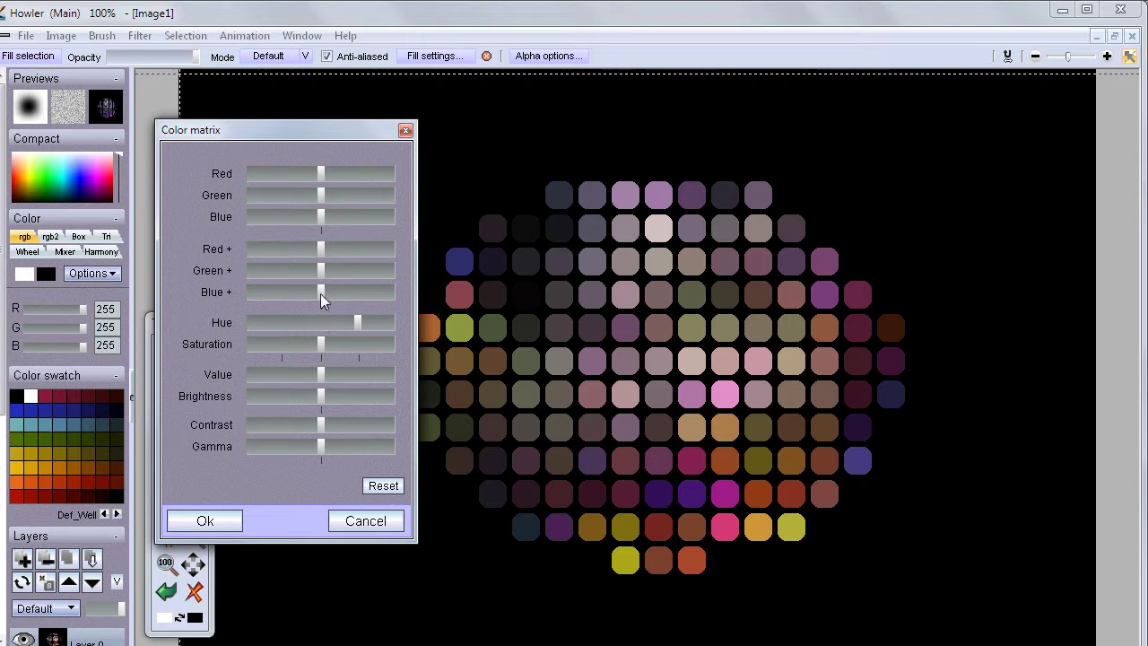
drag(323, 195, 356, 177)
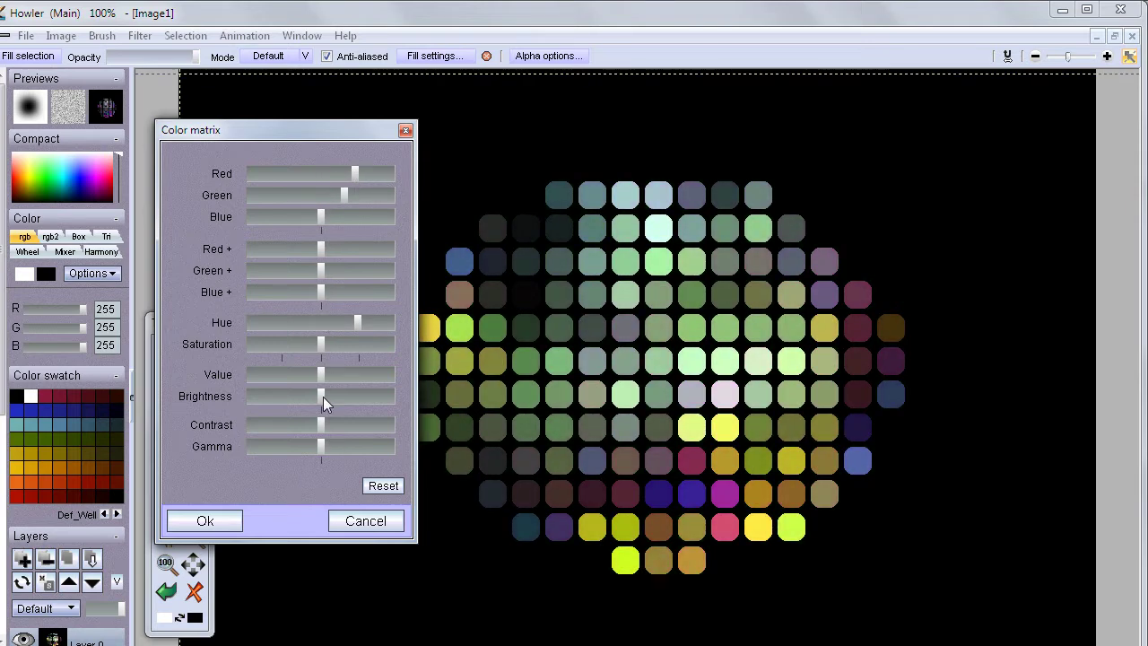
drag(321, 372, 345, 370)
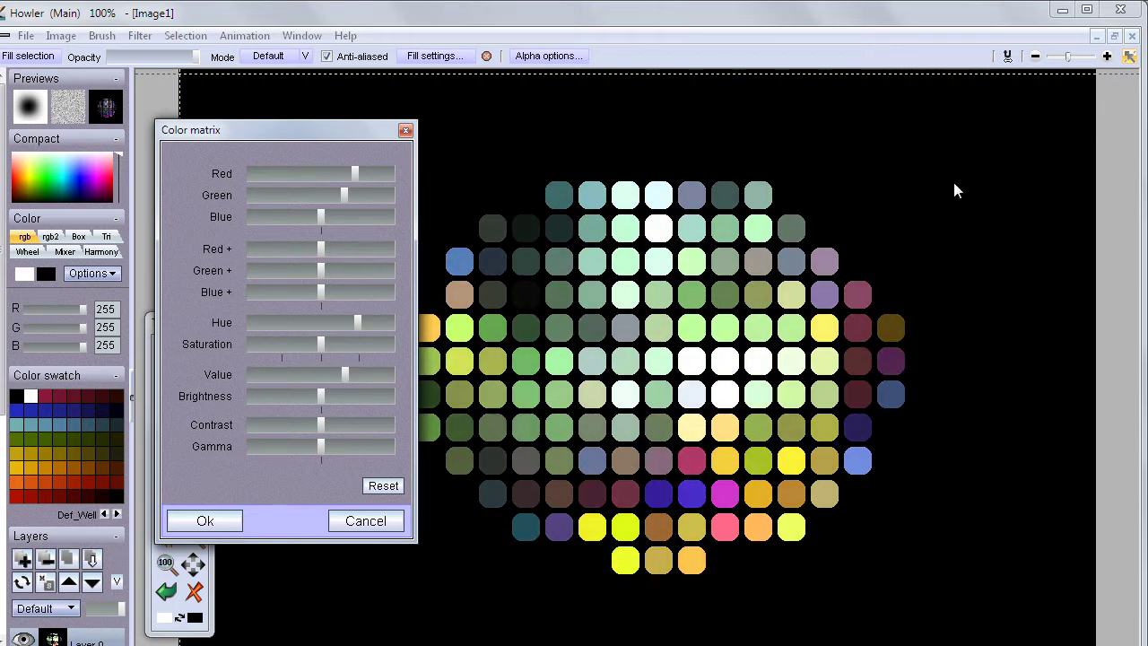
- Experiment with the Value, Brightness and Contrast sliders on the tile grid
mouse_move(356, 373)
mouse_down()
mouse_move(387, 373)
mouse_move(286, 364)
mouse_move(344, 370)
mouse_up()
mouse_move(325, 395)
mouse_down()
mouse_move(345, 393)
mouse_move(312, 398)
mouse_up()
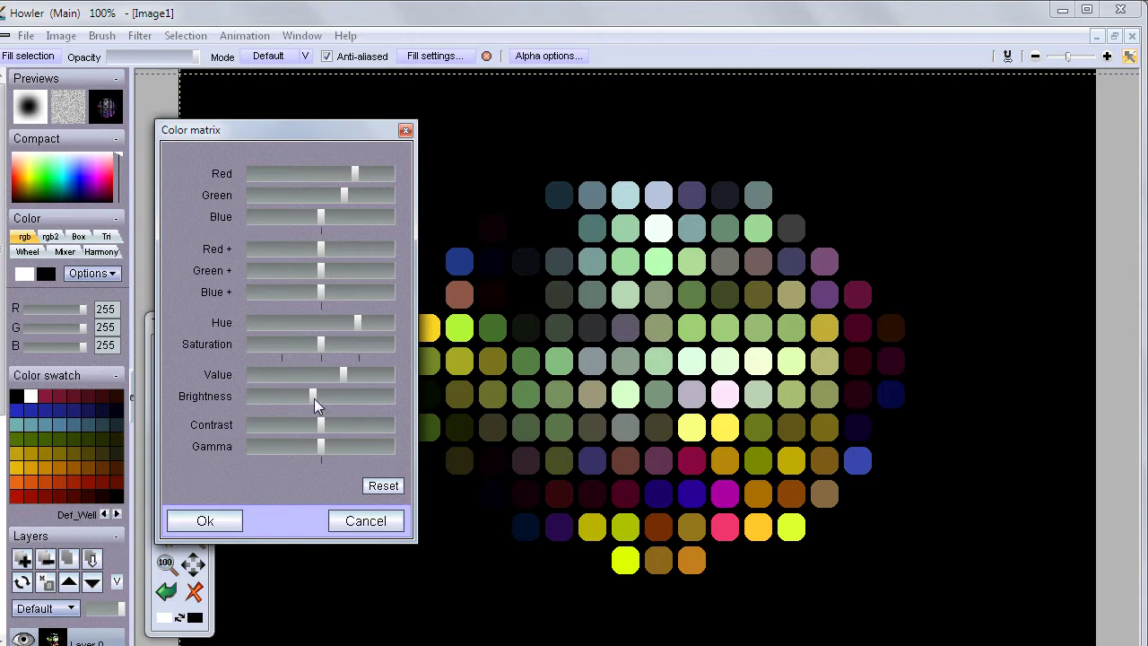
drag(322, 423, 330, 446)
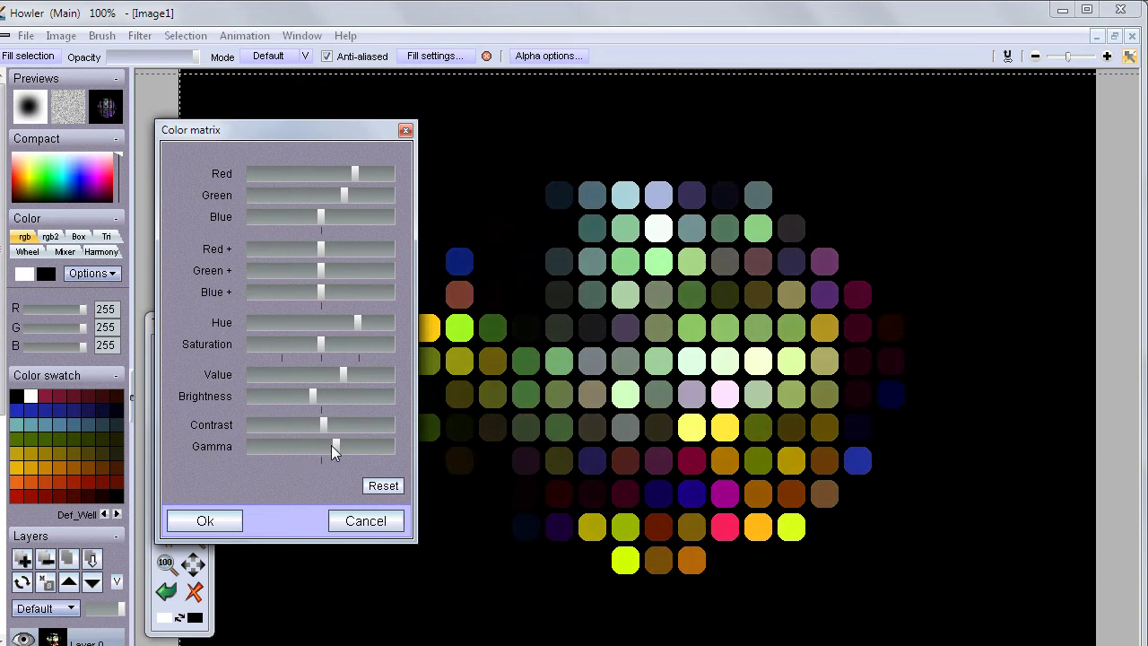
- Reset the colour matrix, then raise Red and Green and shift Hue toward warm oranges
click(380, 485)
drag(321, 173, 342, 194)
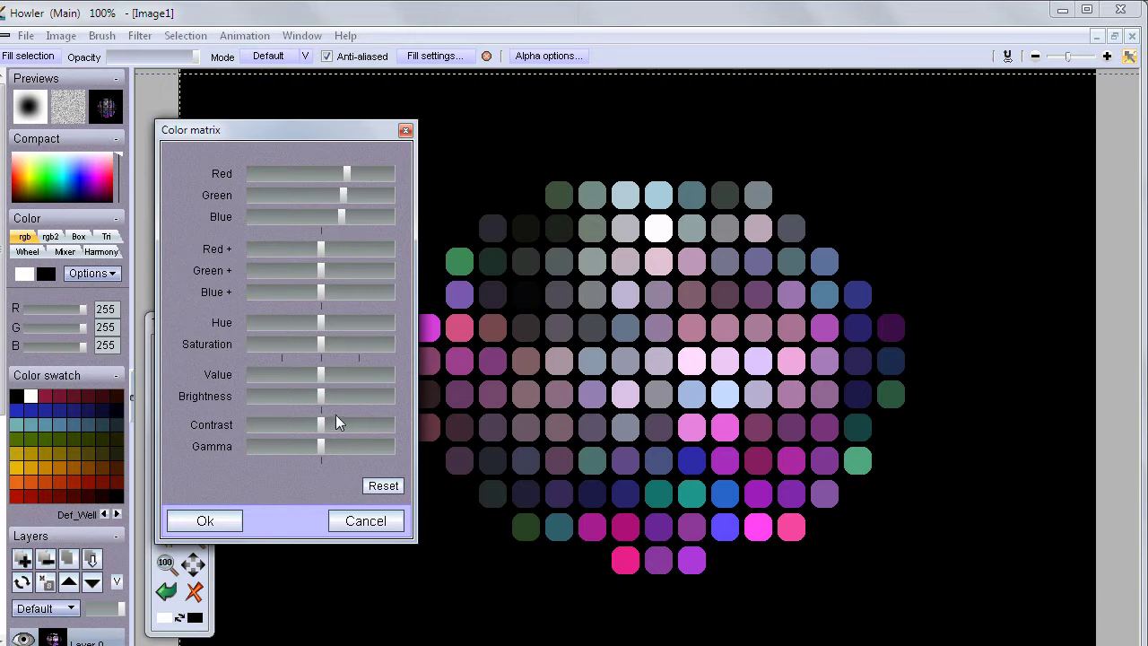
drag(321, 322, 348, 315)
- Apply the warm colour adjustment, store a copy of the image, and move its window aside
click(205, 520)
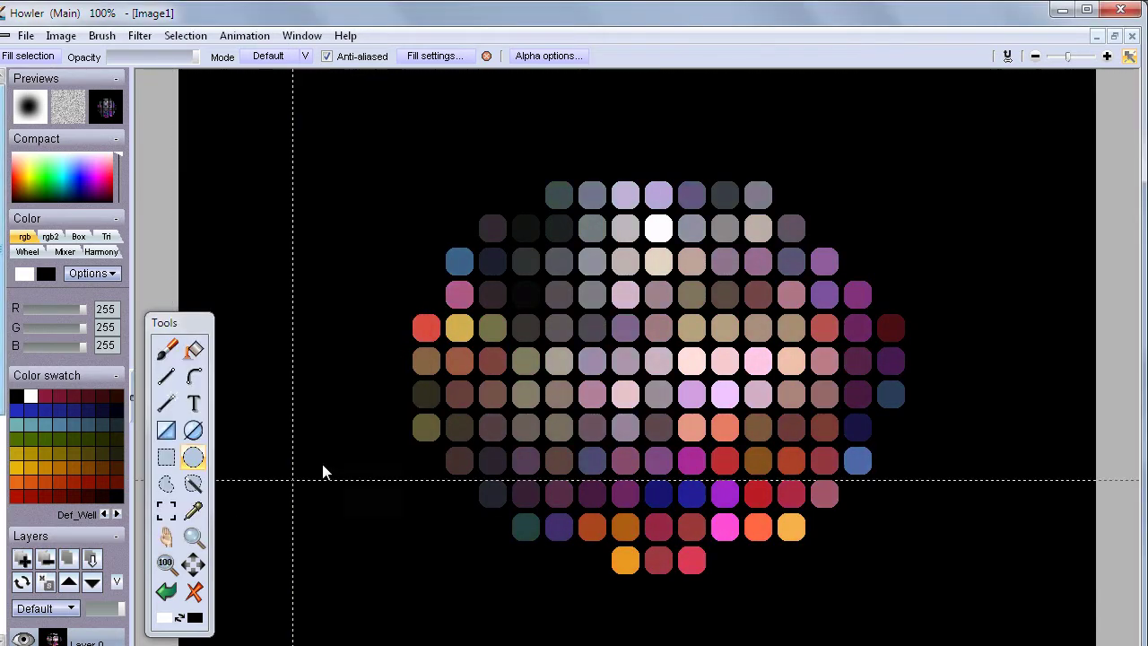
click(61, 35)
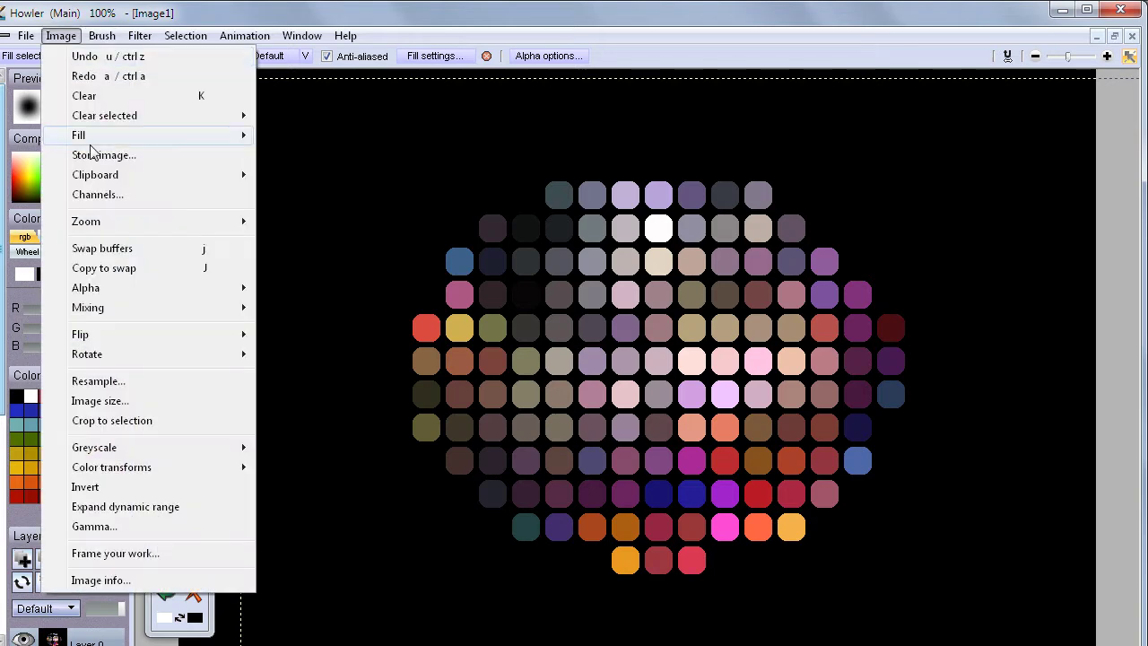
click(112, 155)
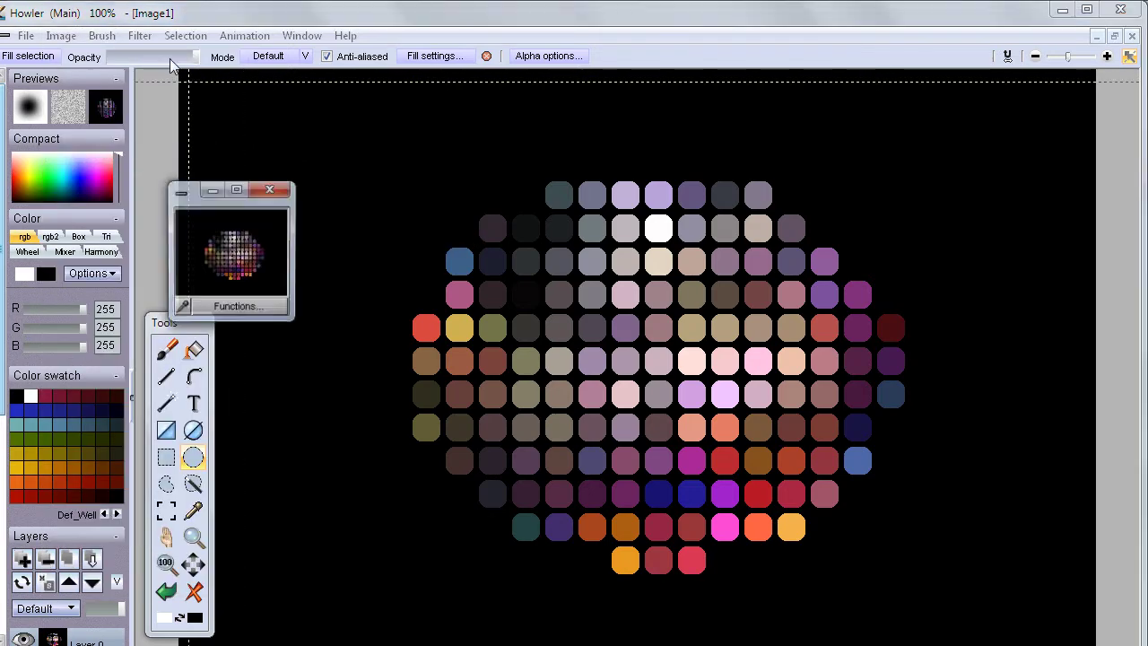
drag(202, 196, 257, 645)
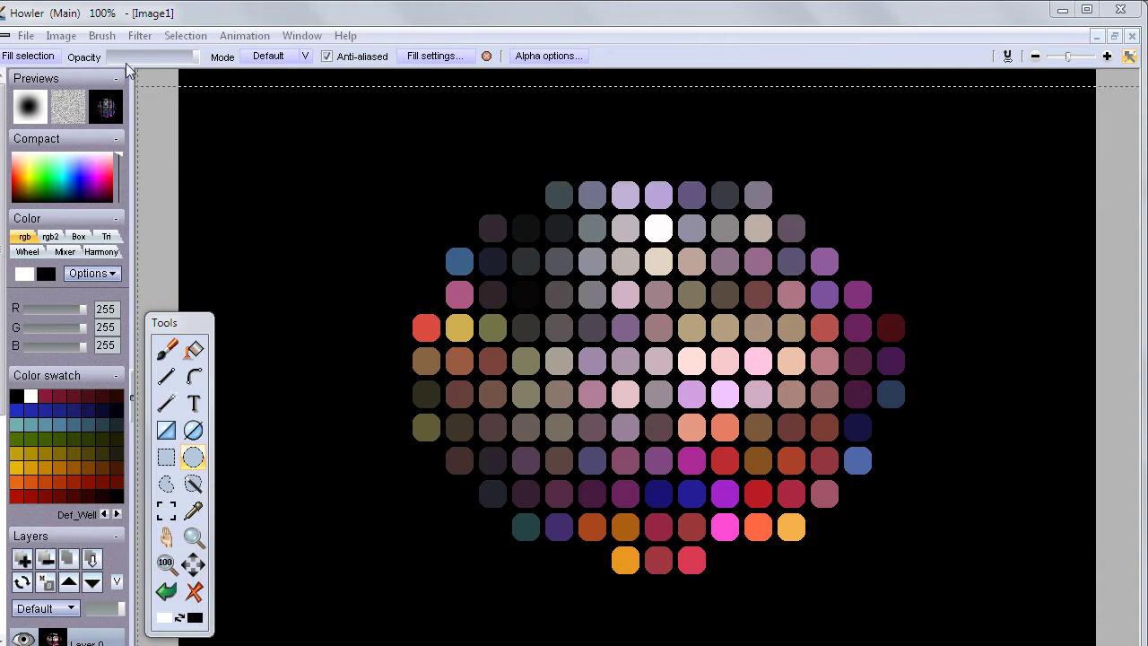
- Open the 3D Designer filter from Filter > Transform
click(142, 38)
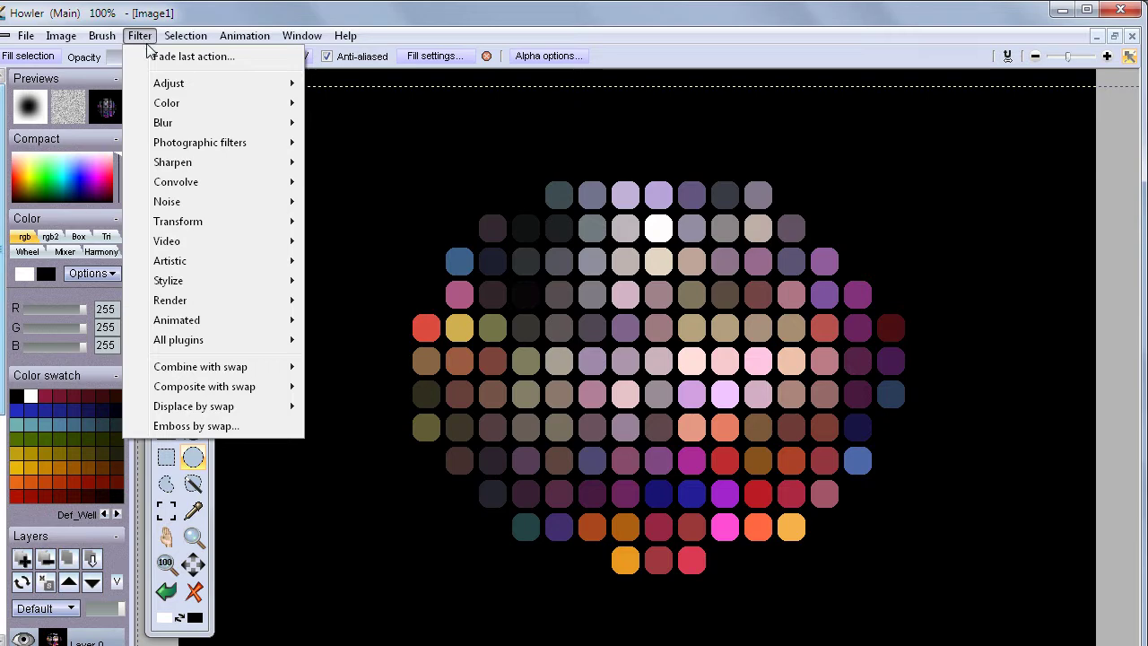
mouse_move(177, 226)
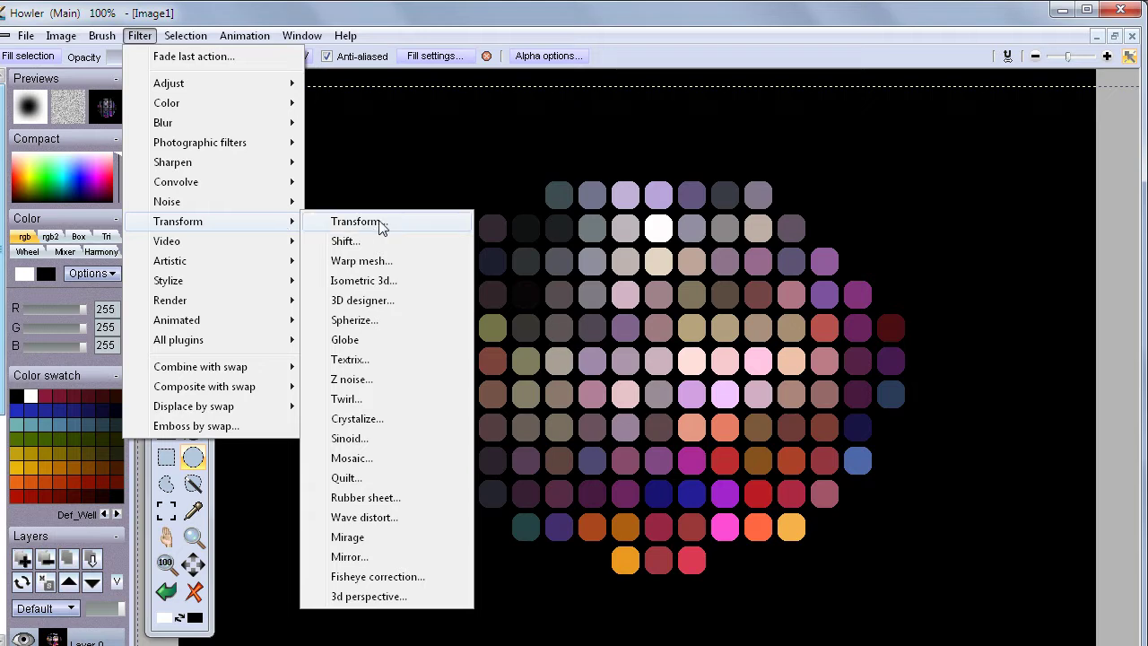
click(388, 301)
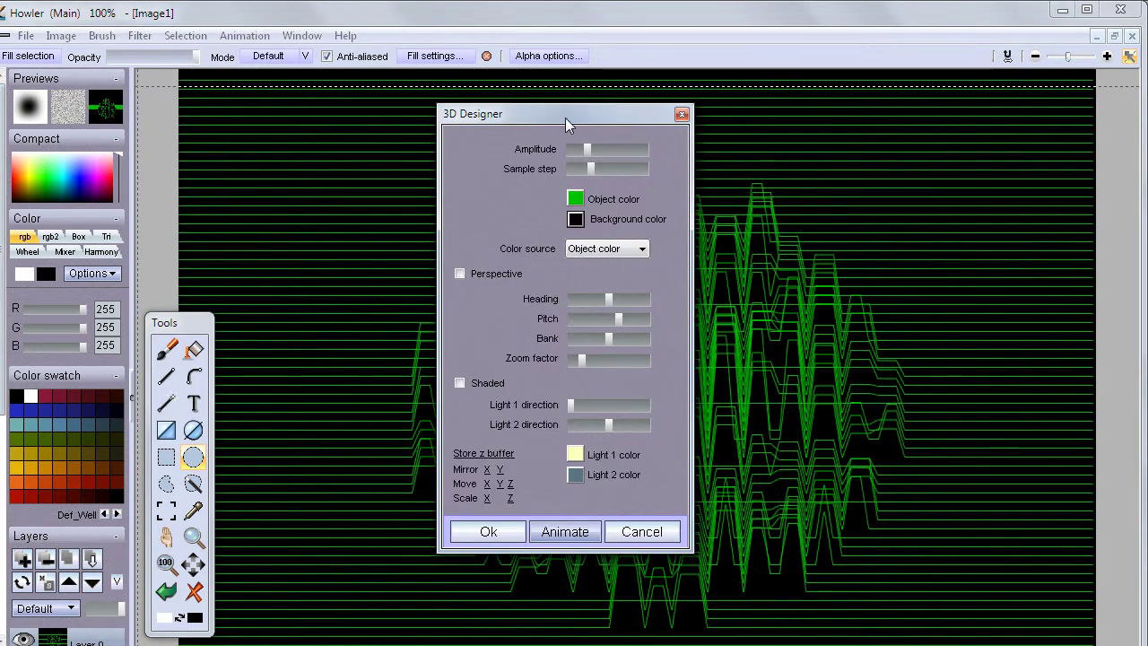
- Move the 3D Designer dialog left, enable Perspective, and adjust the Amplitude of the wireframe
drag(564, 117, 231, 103)
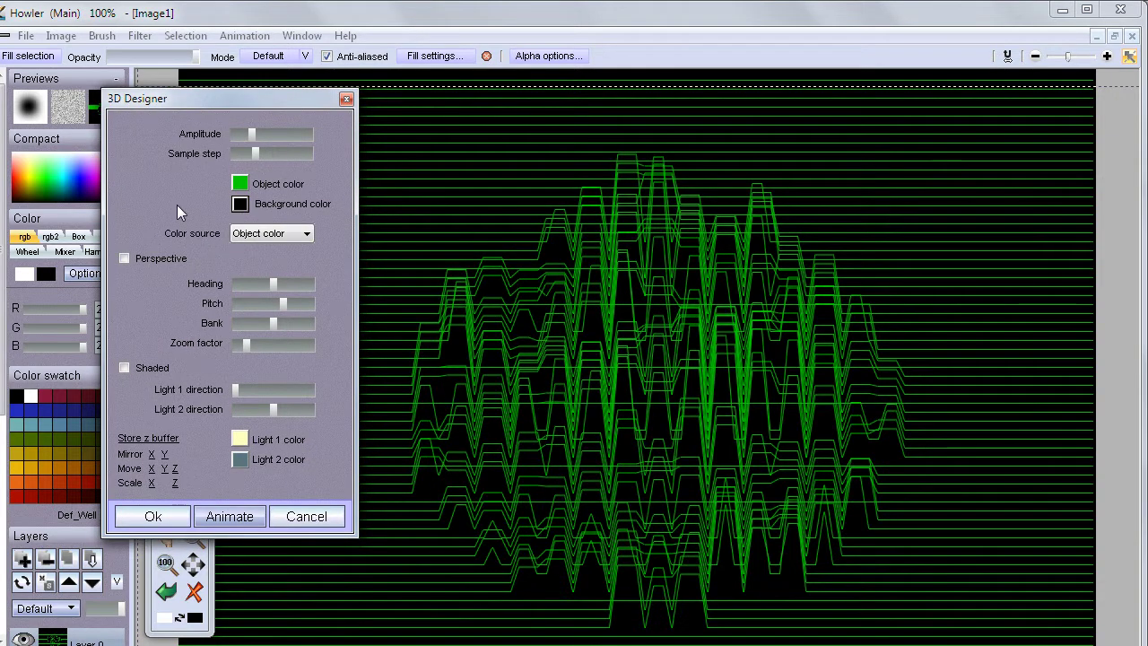
click(139, 259)
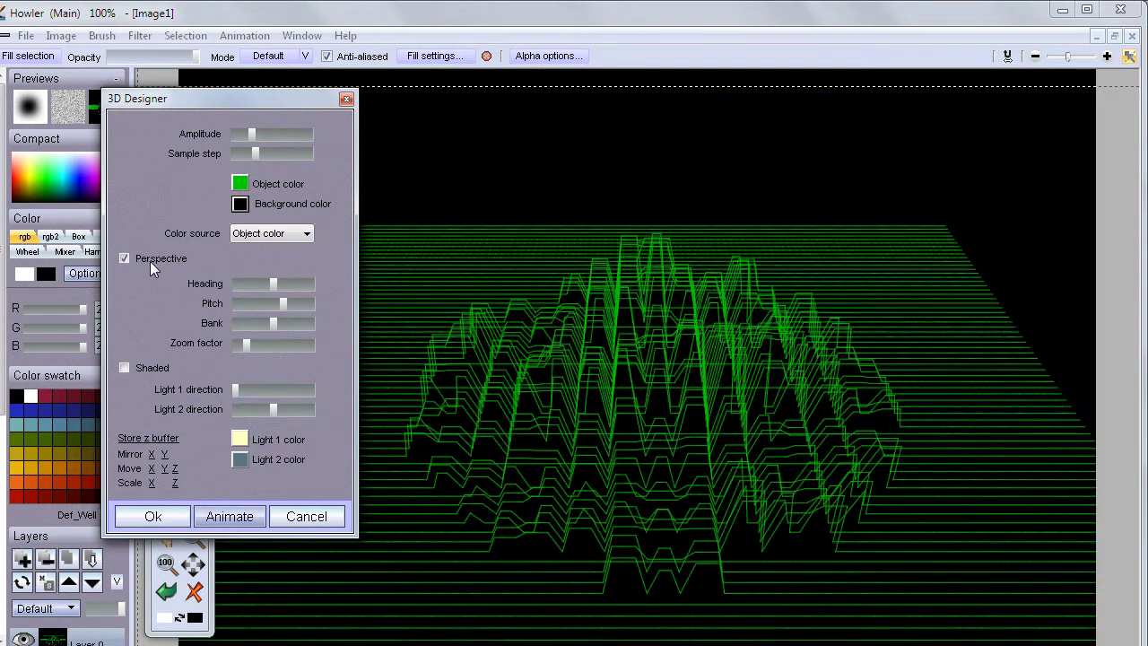
mouse_move(253, 136)
mouse_down()
mouse_move(303, 134)
mouse_move(247, 139)
mouse_move(267, 139)
mouse_up()
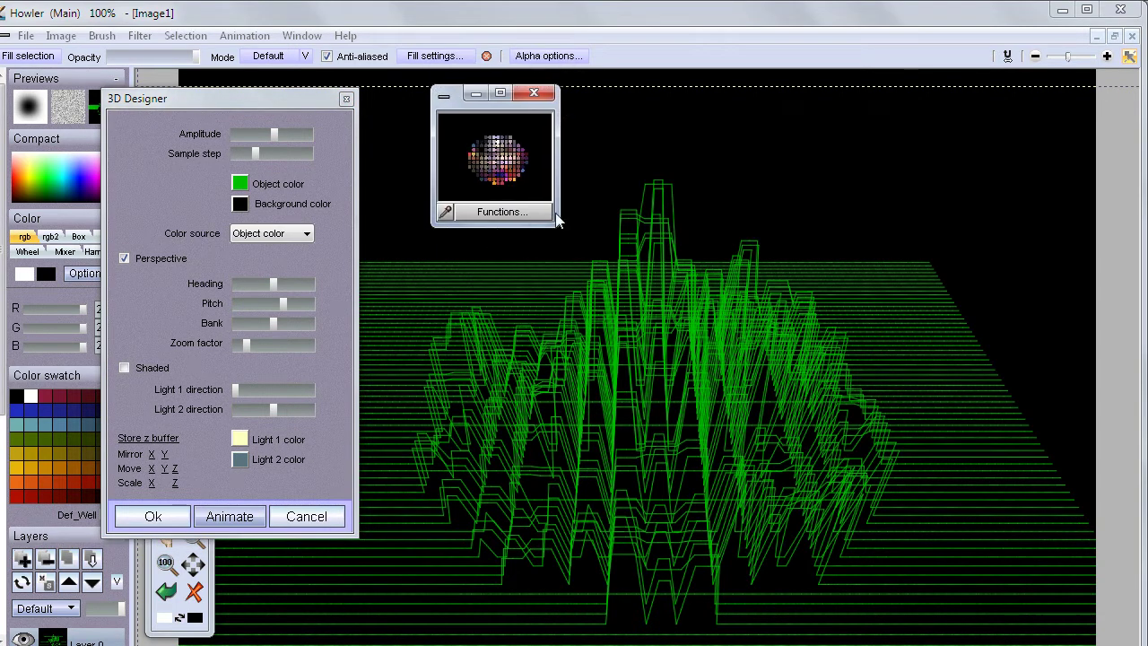
- Resize, reposition and then close the stored-image preview window
drag(552, 232, 895, 529)
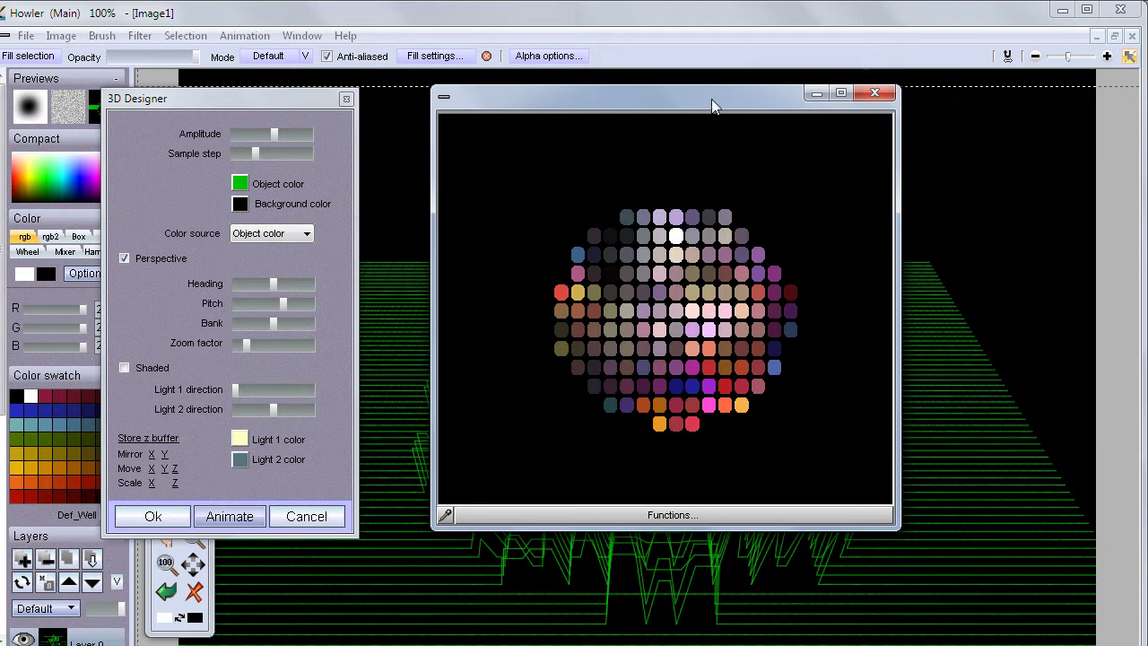
drag(711, 106, 687, 108)
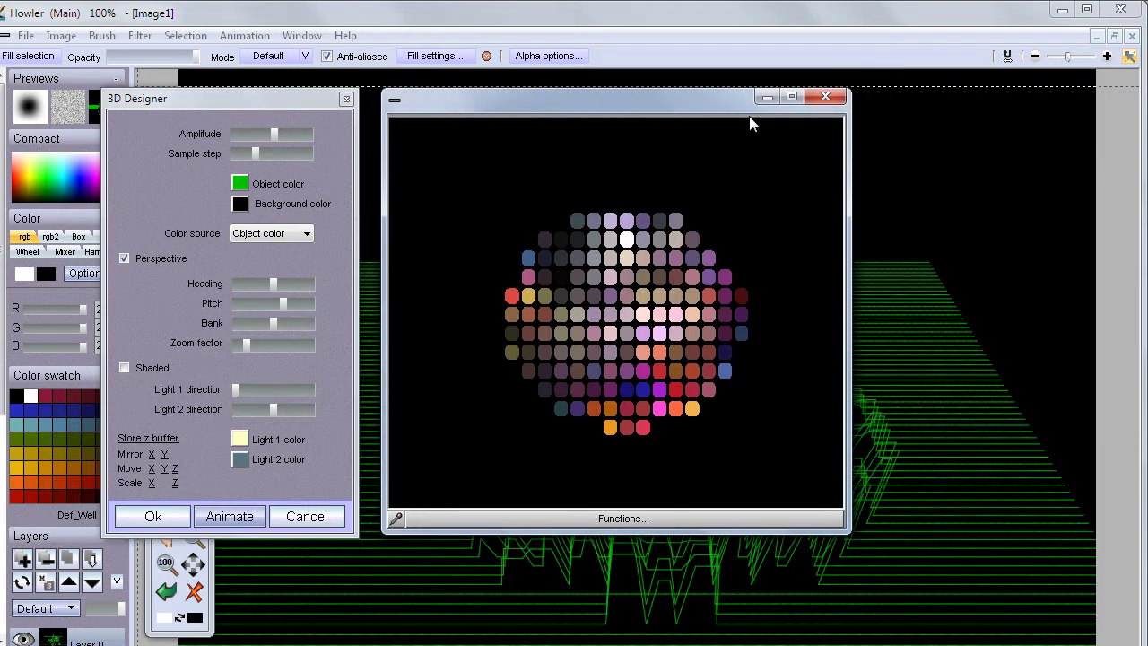
click(825, 95)
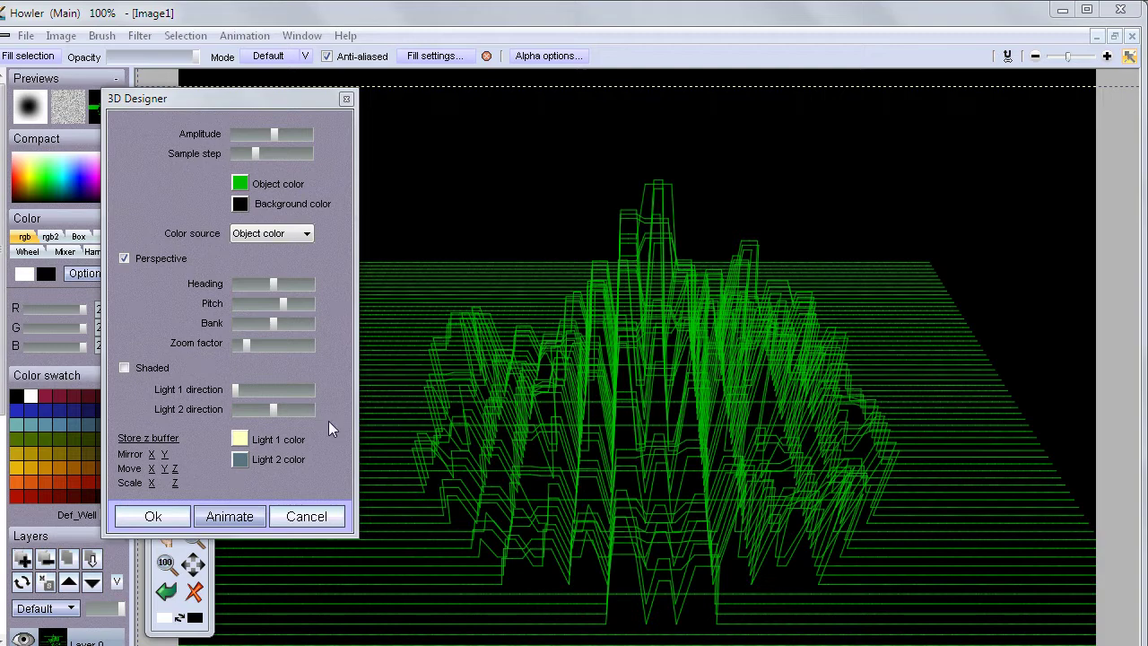
- Turn on Shaded rendering and set the Object color to yellow-green
click(125, 367)
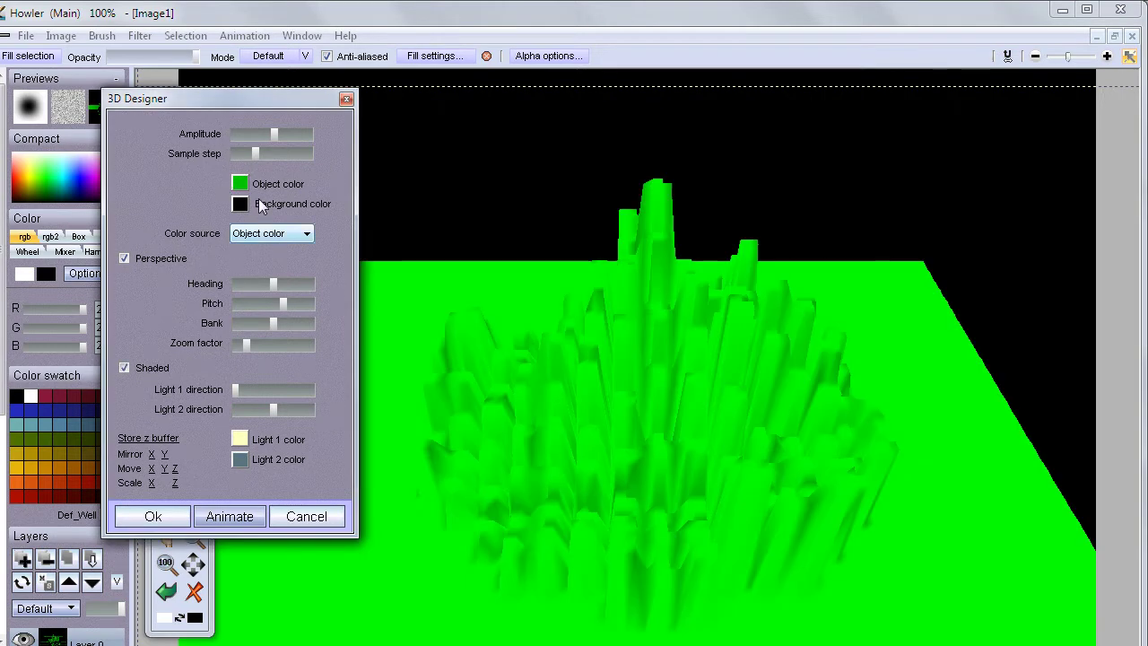
click(239, 184)
drag(440, 285, 436, 207)
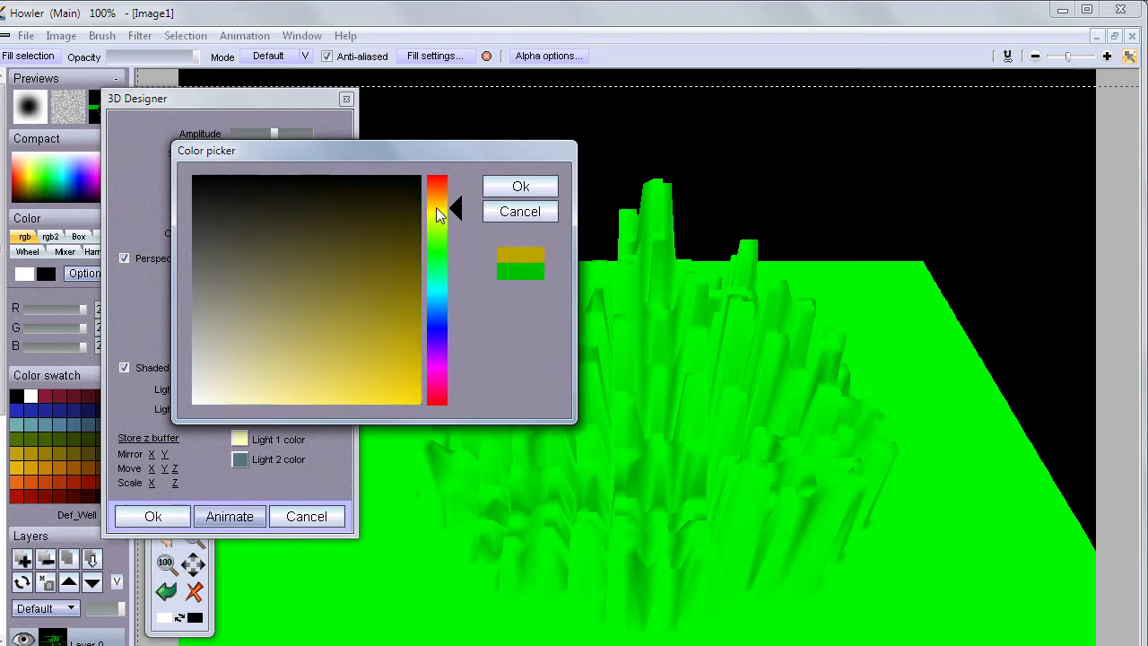
click(361, 338)
click(520, 187)
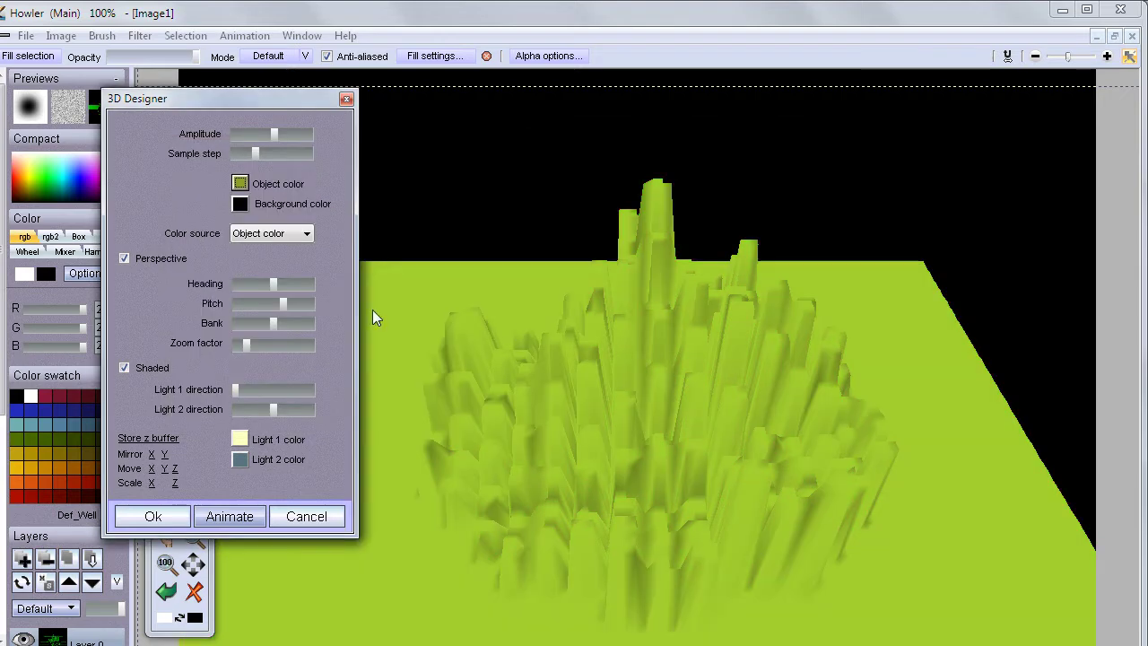
- Set Color source to From image and nudge the Heading slightly
click(287, 231)
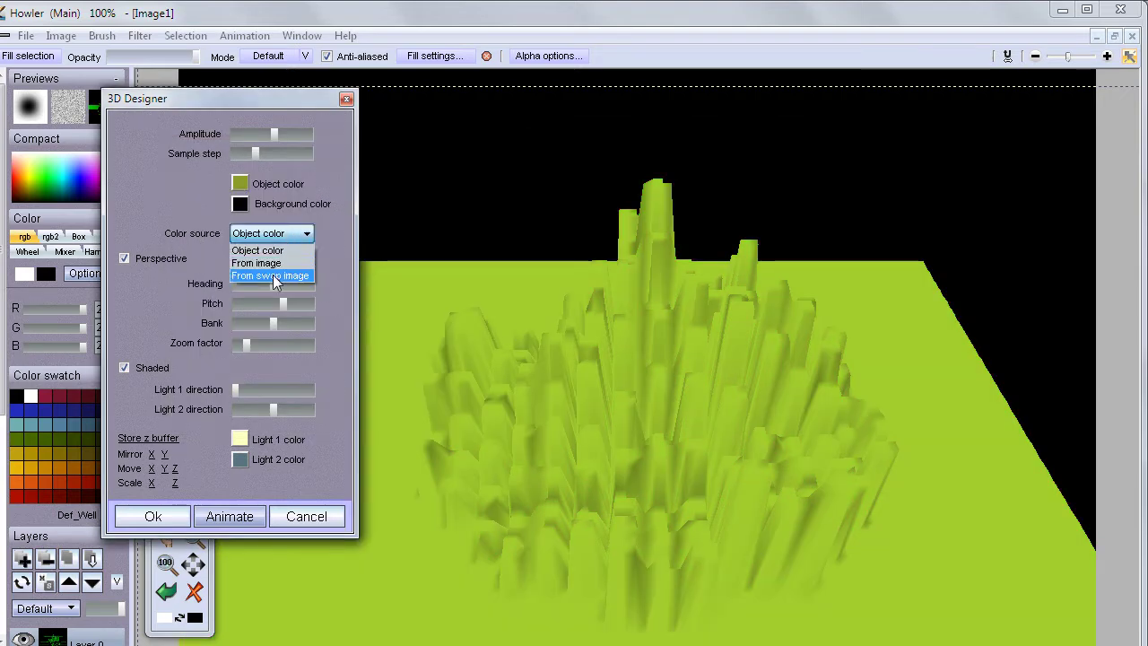
click(273, 276)
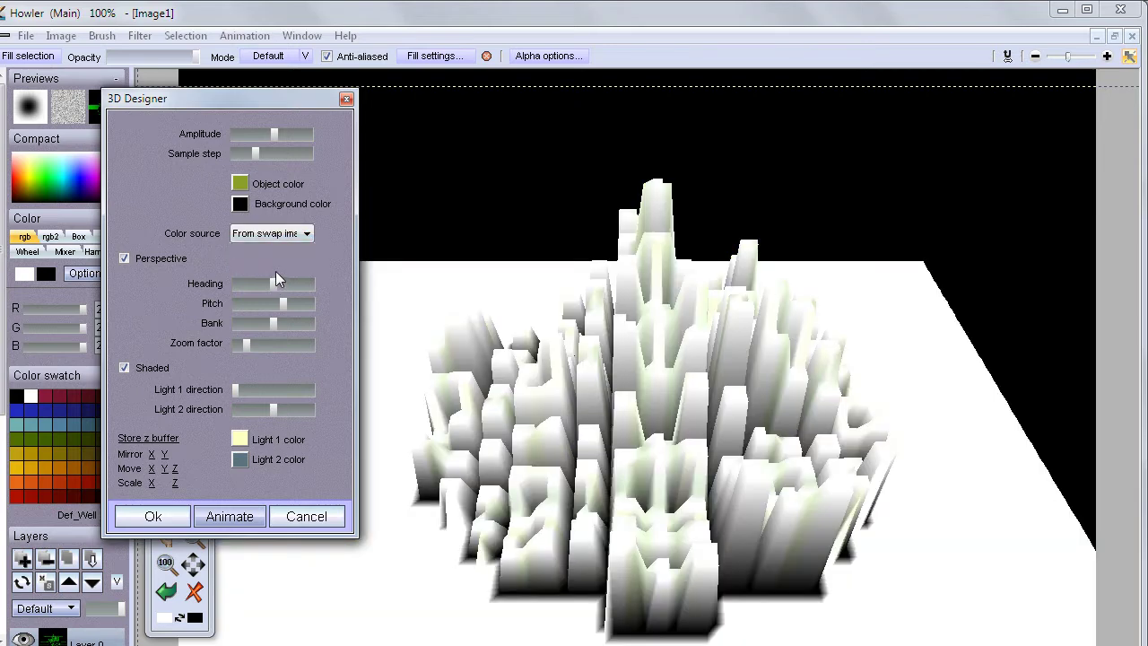
click(280, 235)
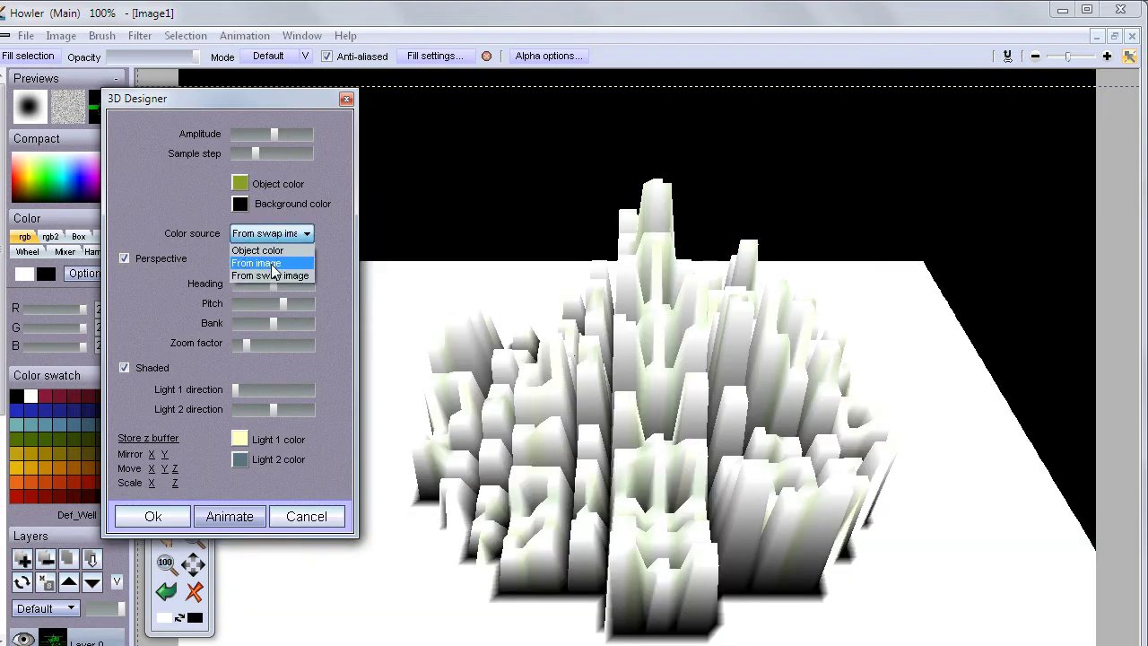
click(270, 264)
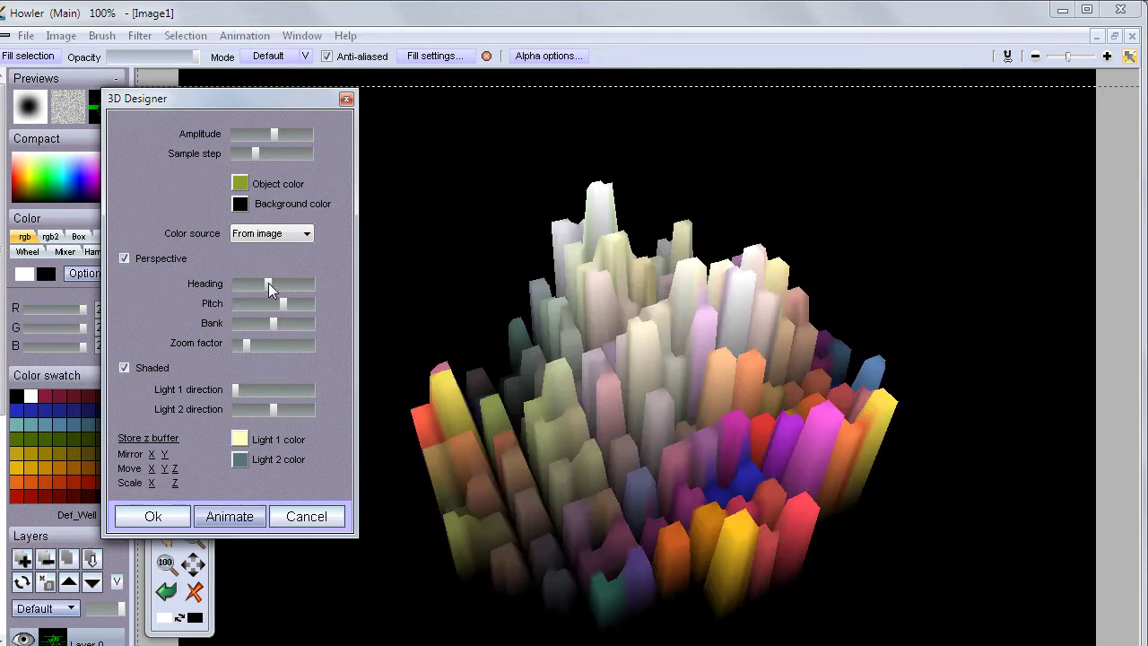
mouse_move(268, 282)
mouse_down()
mouse_move(257, 280)
mouse_move(277, 283)
mouse_up()
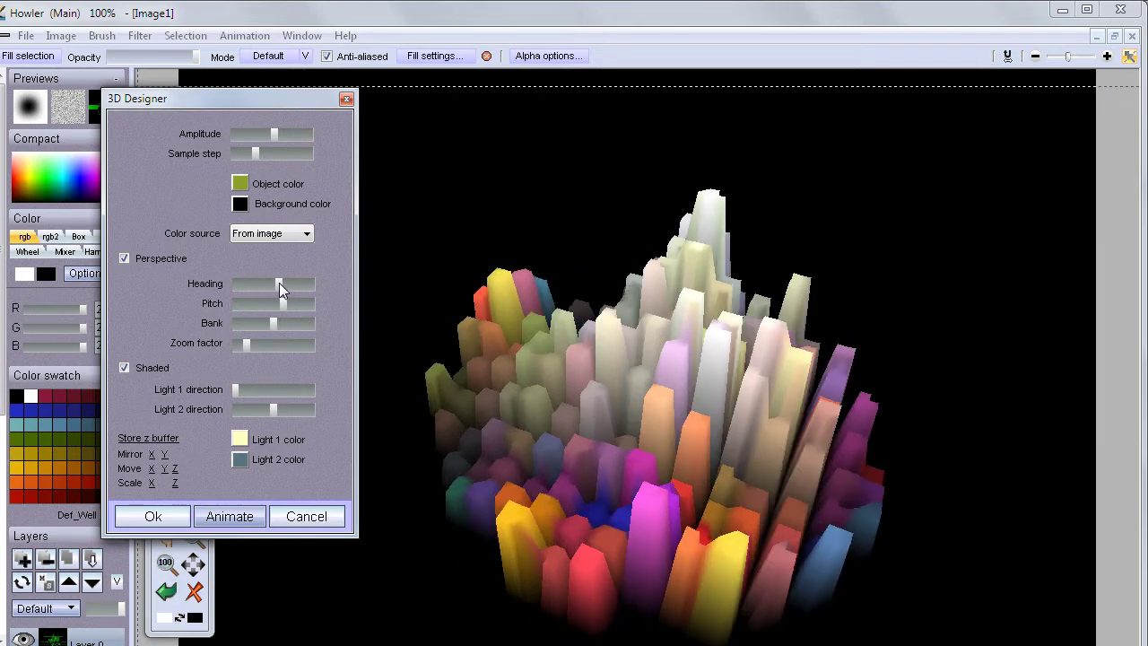
- Lower Sample step for separate columns, then adjust Heading, Amplitude and Pitch so columns stand upright
drag(262, 153, 231, 148)
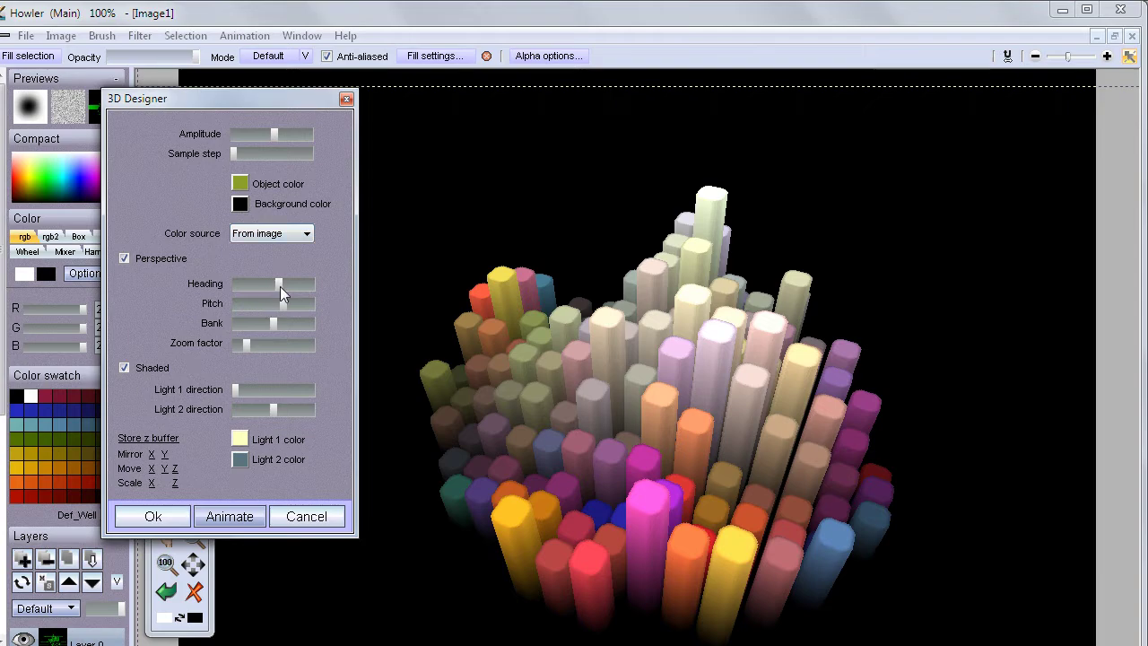
drag(277, 282, 264, 286)
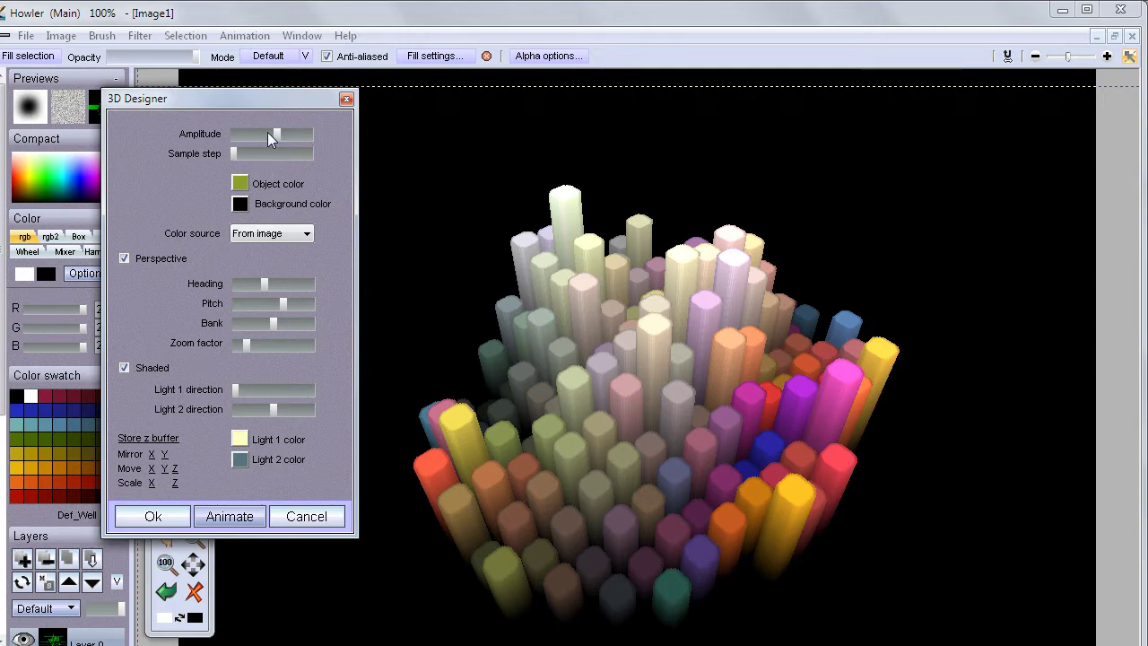
mouse_move(267, 132)
mouse_down()
mouse_move(232, 130)
mouse_move(296, 130)
mouse_move(272, 134)
mouse_up()
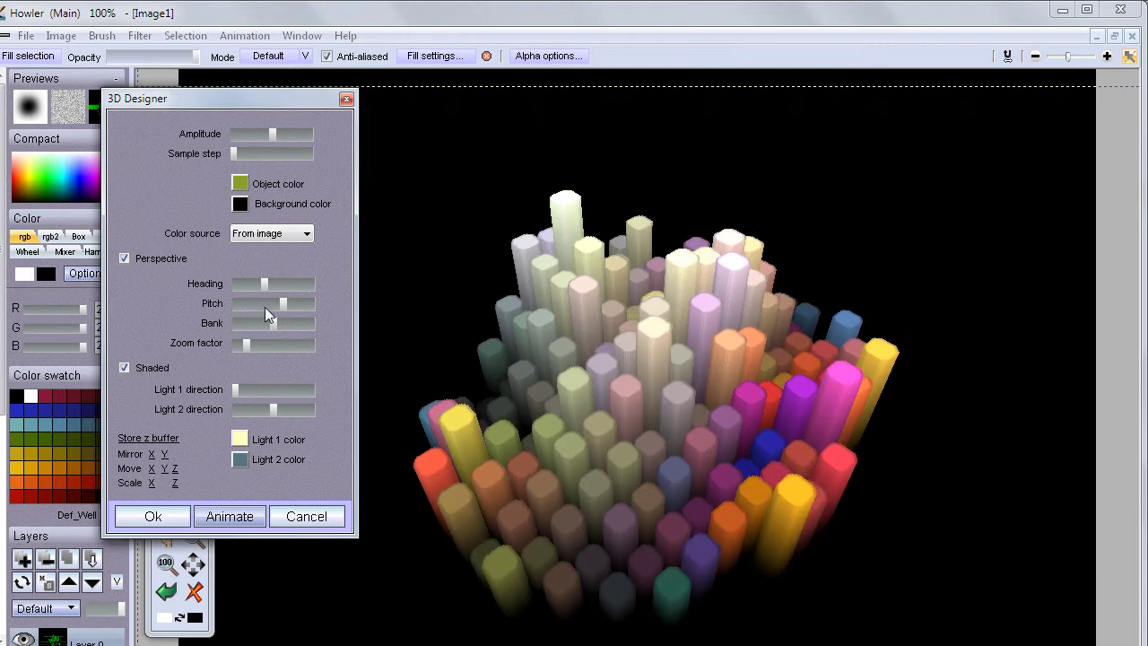
drag(282, 303, 267, 302)
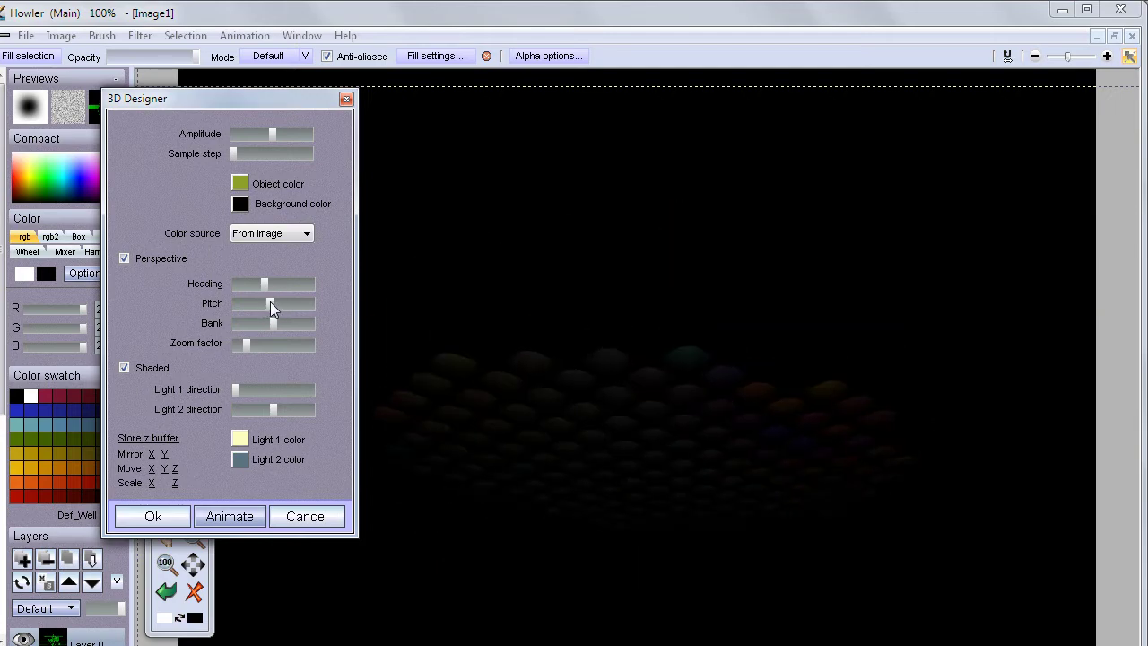
mouse_move(270, 302)
mouse_down()
mouse_move(234, 299)
mouse_move(281, 299)
mouse_move(257, 344)
mouse_move(341, 355)
mouse_up()
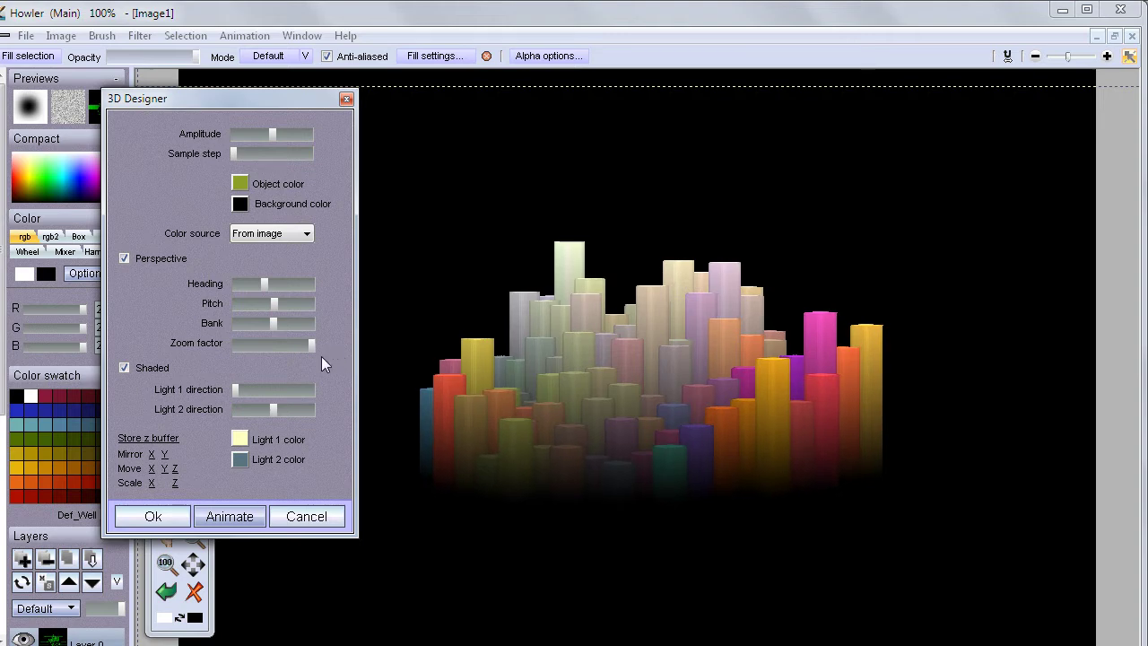
- Lower the Zoom factor and change the direction of the first light
drag(321, 356, 240, 341)
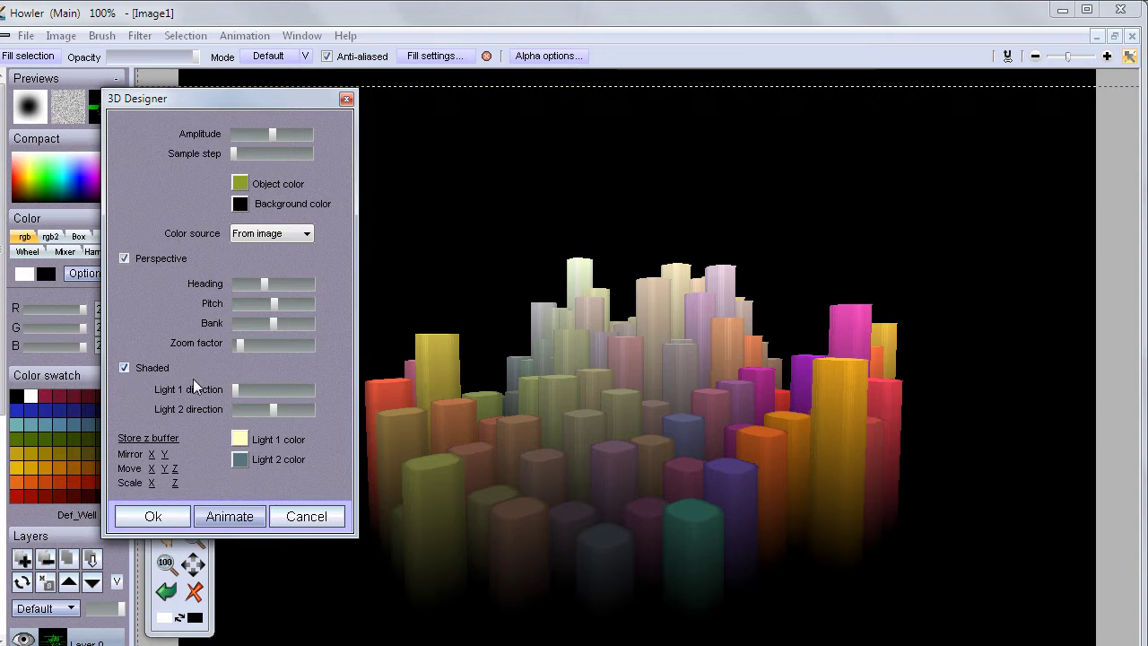
drag(243, 389, 287, 411)
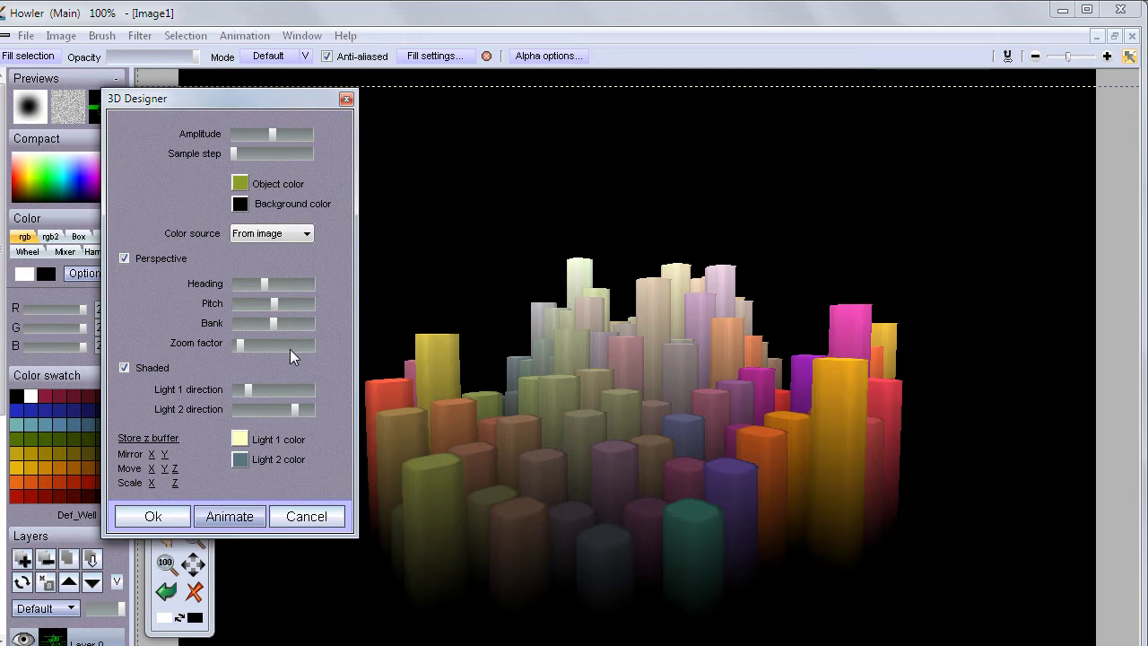
- Adjust the Bank and drag Move X/Y/Z to bring the columns closer and larger
click(272, 323)
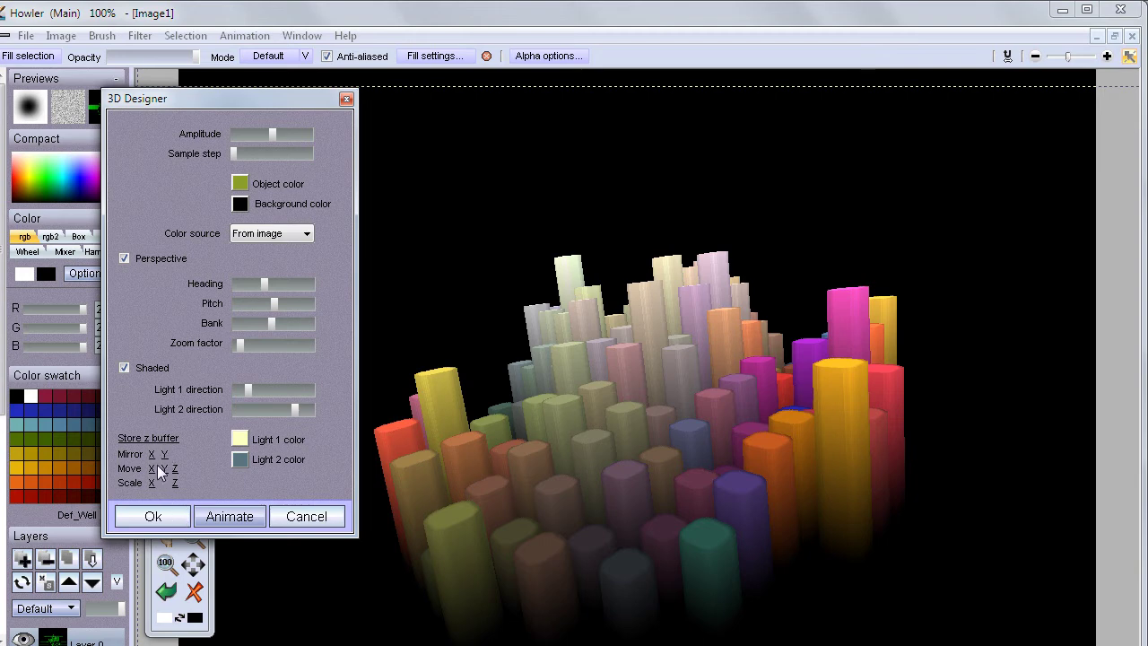
mouse_move(151, 467)
mouse_down()
mouse_move(198, 480)
mouse_move(156, 473)
mouse_up()
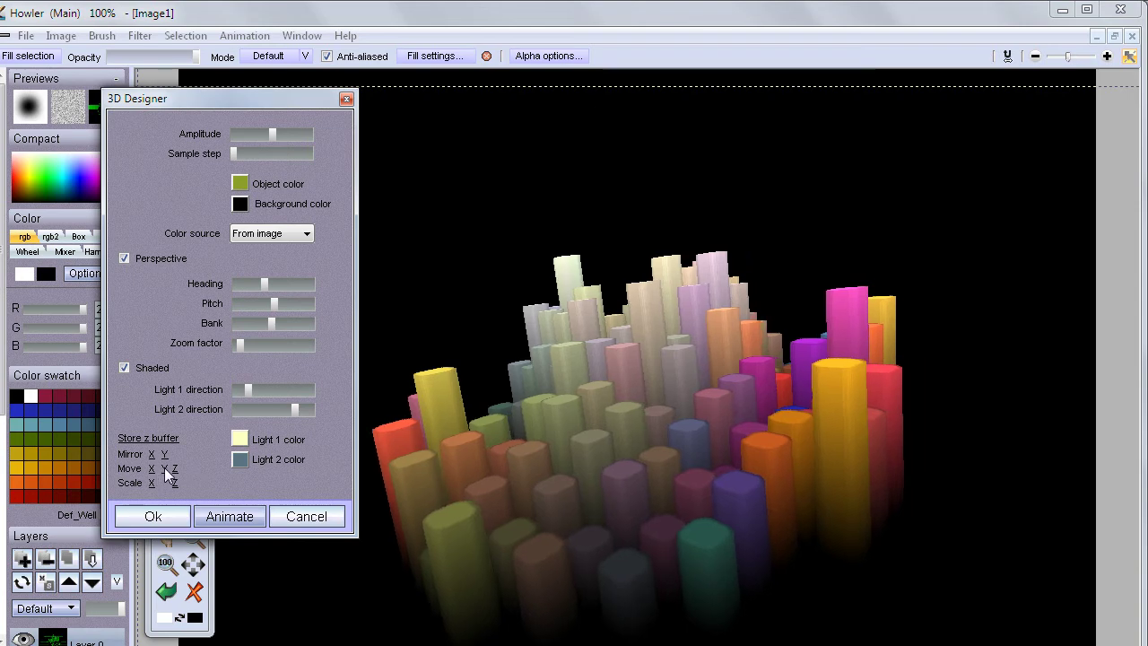
drag(164, 467, 543, 495)
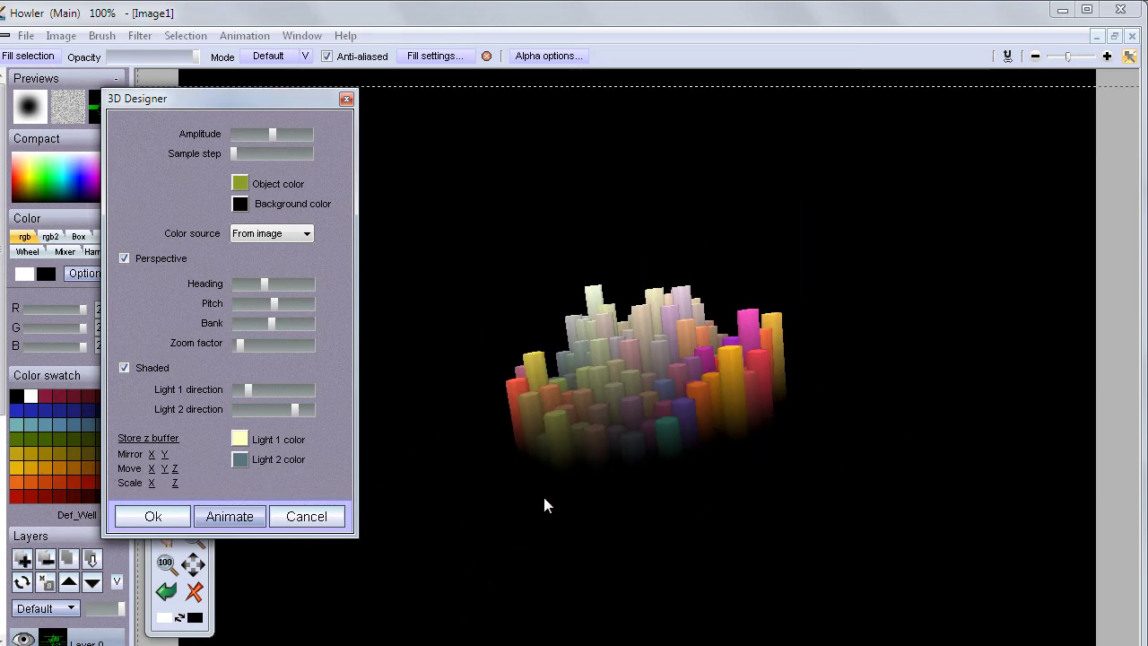
drag(329, 495, 218, 490)
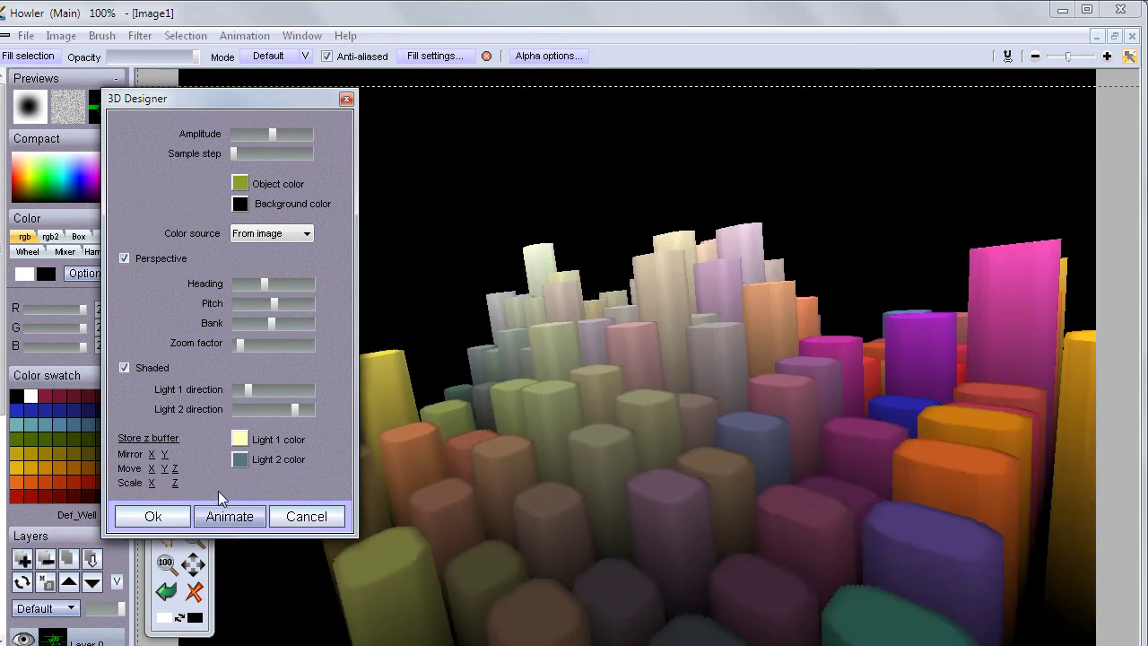
- Lower Amplitude to shorten the columns and raise Pitch to view them more from above
mouse_move(274, 133)
mouse_down()
mouse_move(245, 133)
mouse_move(263, 142)
mouse_up()
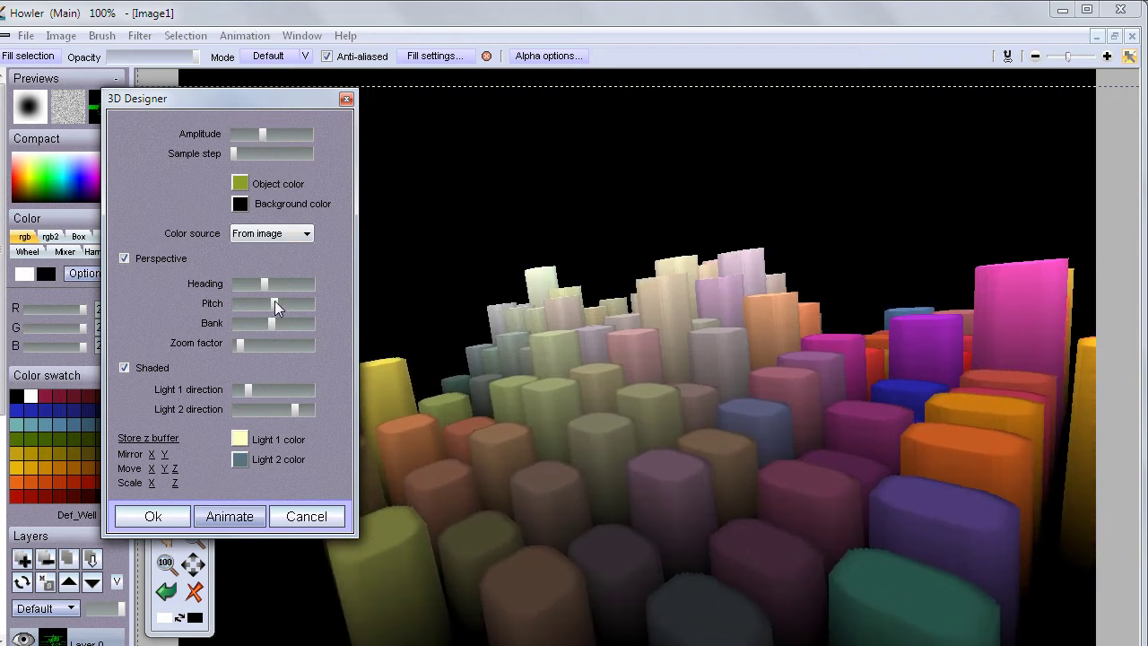
drag(276, 303, 277, 301)
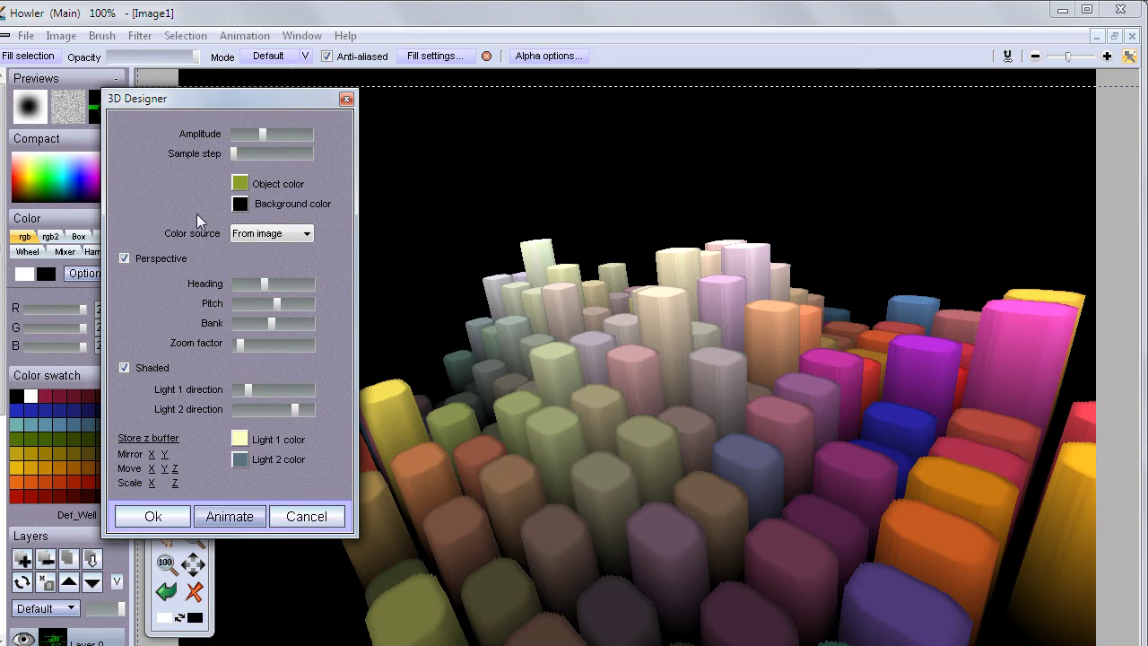
click(253, 235)
- Nudge the Heading slider slightly left to rotate the rounded column render
mouse_move(261, 289)
mouse_down()
mouse_move(283, 282)
mouse_move(260, 291)
mouse_up()
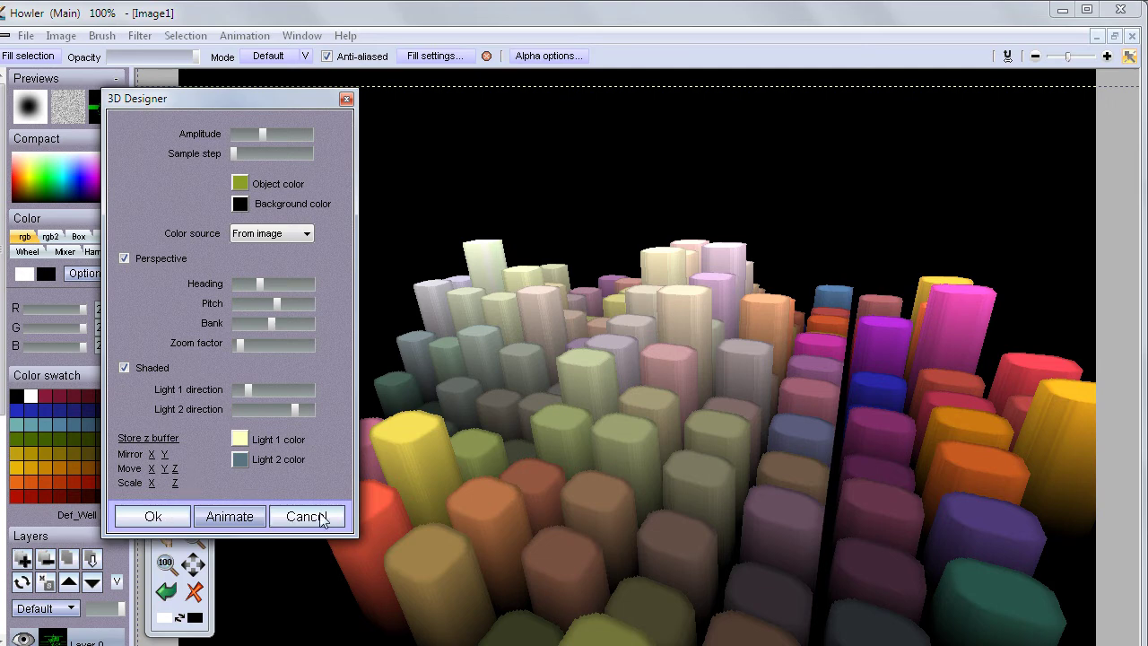
- Apply the 3D column render, store a copy via Image > Store image, and enlarge its thumbnail window
click(152, 517)
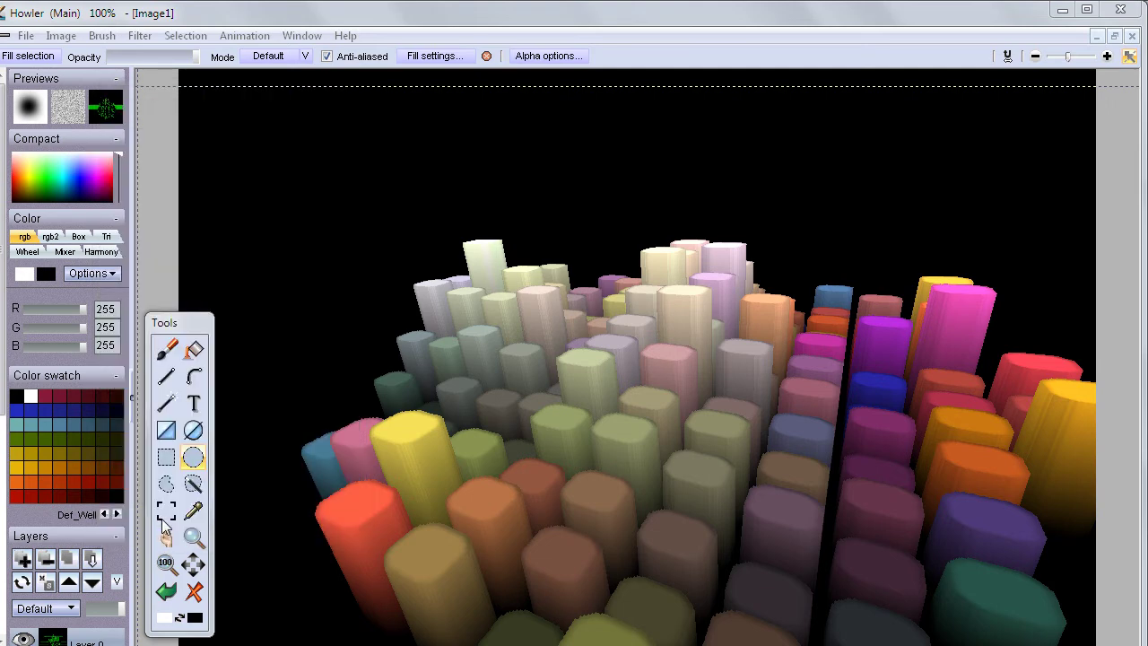
click(66, 36)
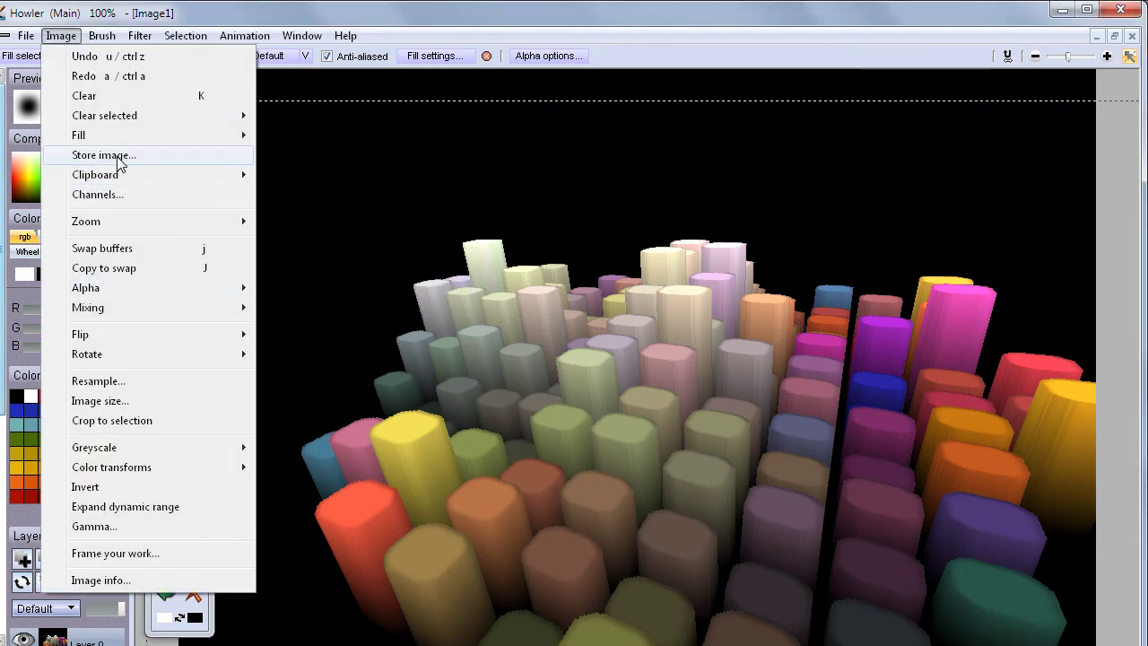
click(116, 156)
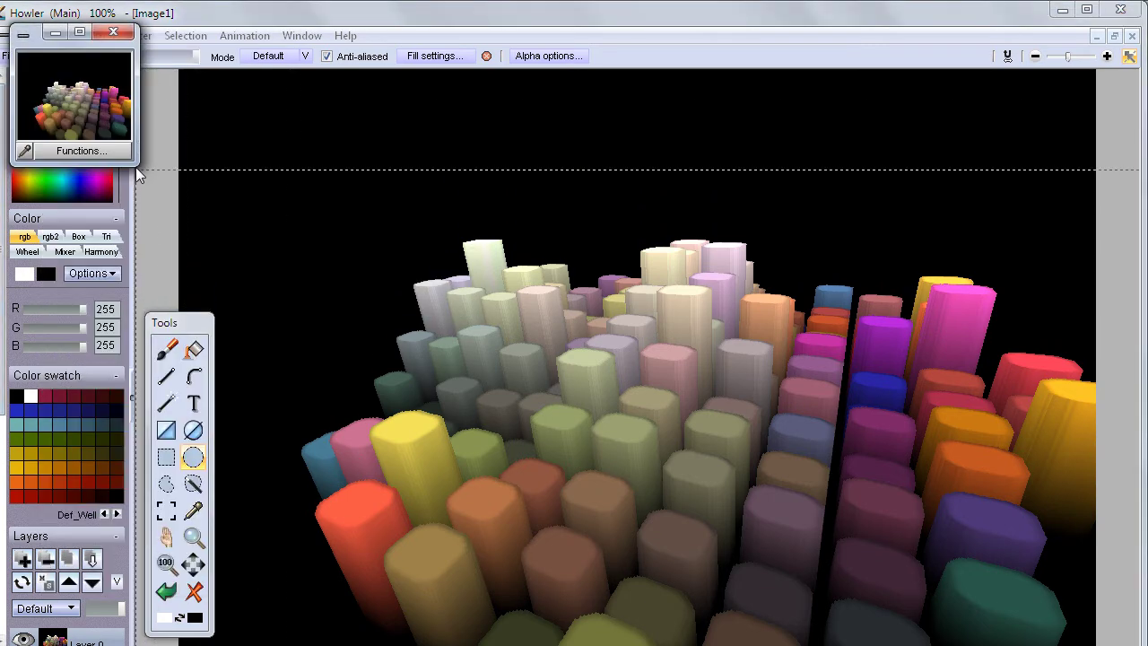
drag(135, 165, 256, 260)
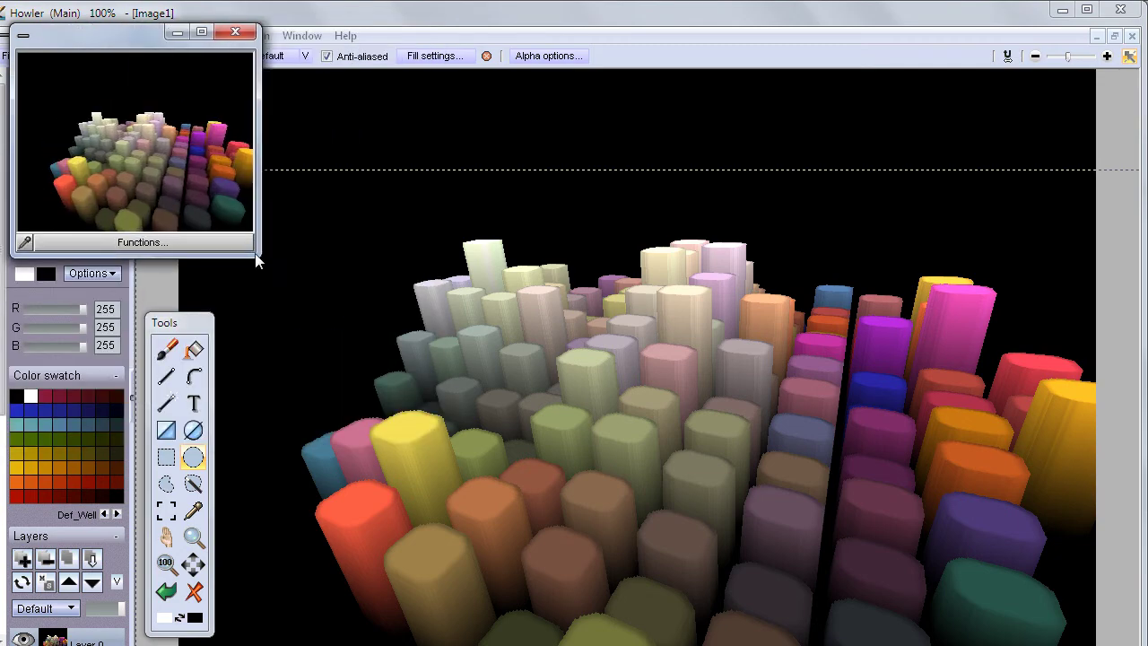